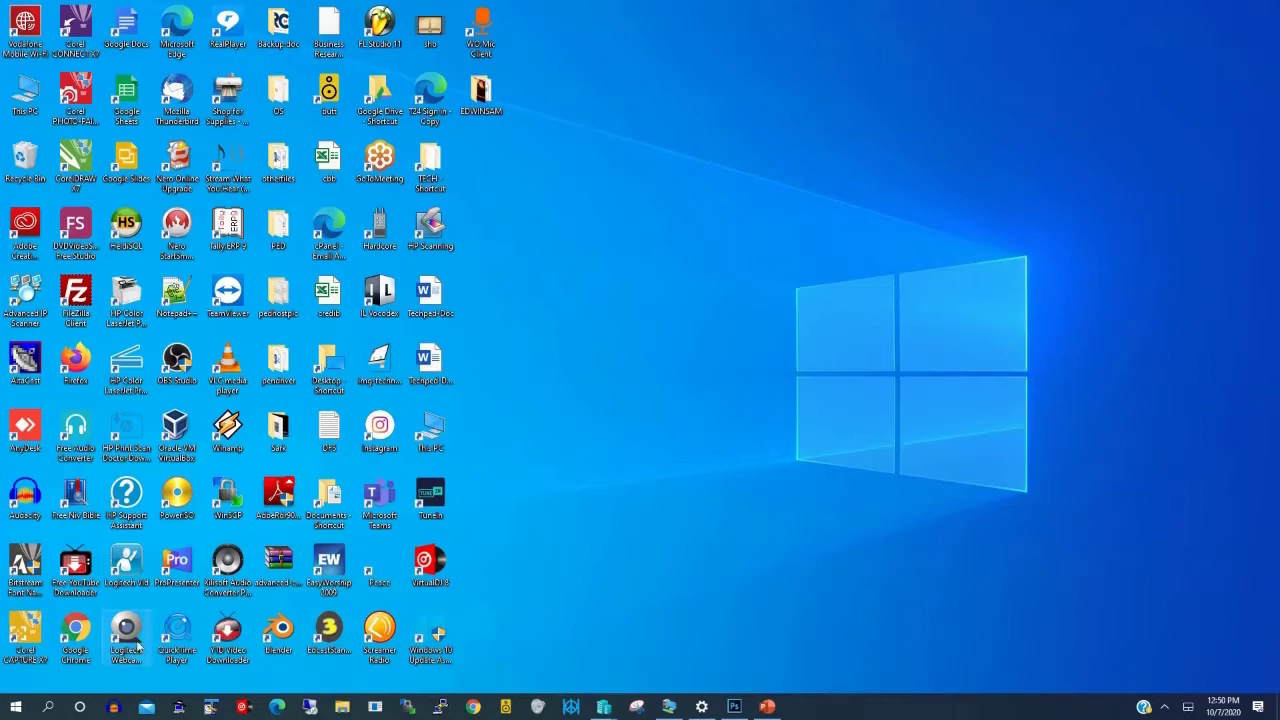
# Step: Show the Start menu's All apps list and scroll down to the M entries for Microsoft Store
pyautogui.click(17, 709)
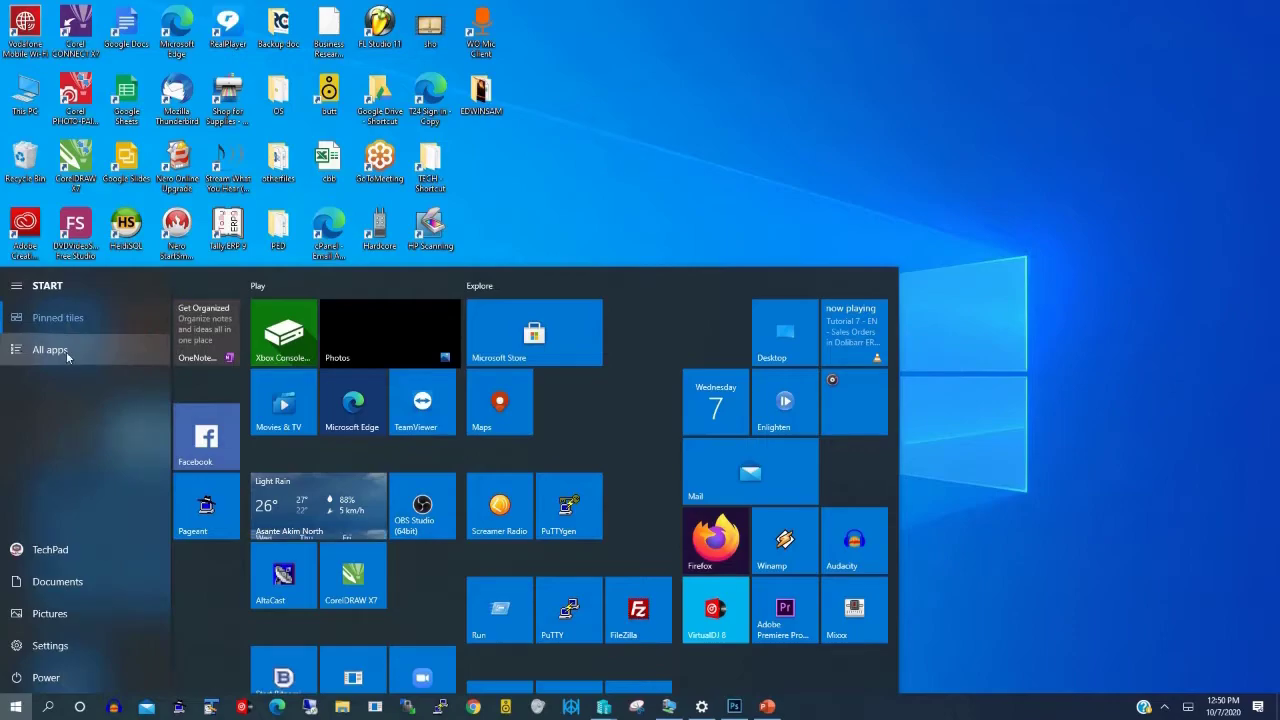
pyautogui.click(45, 351)
pyautogui.scroll(-10, 130, 420)
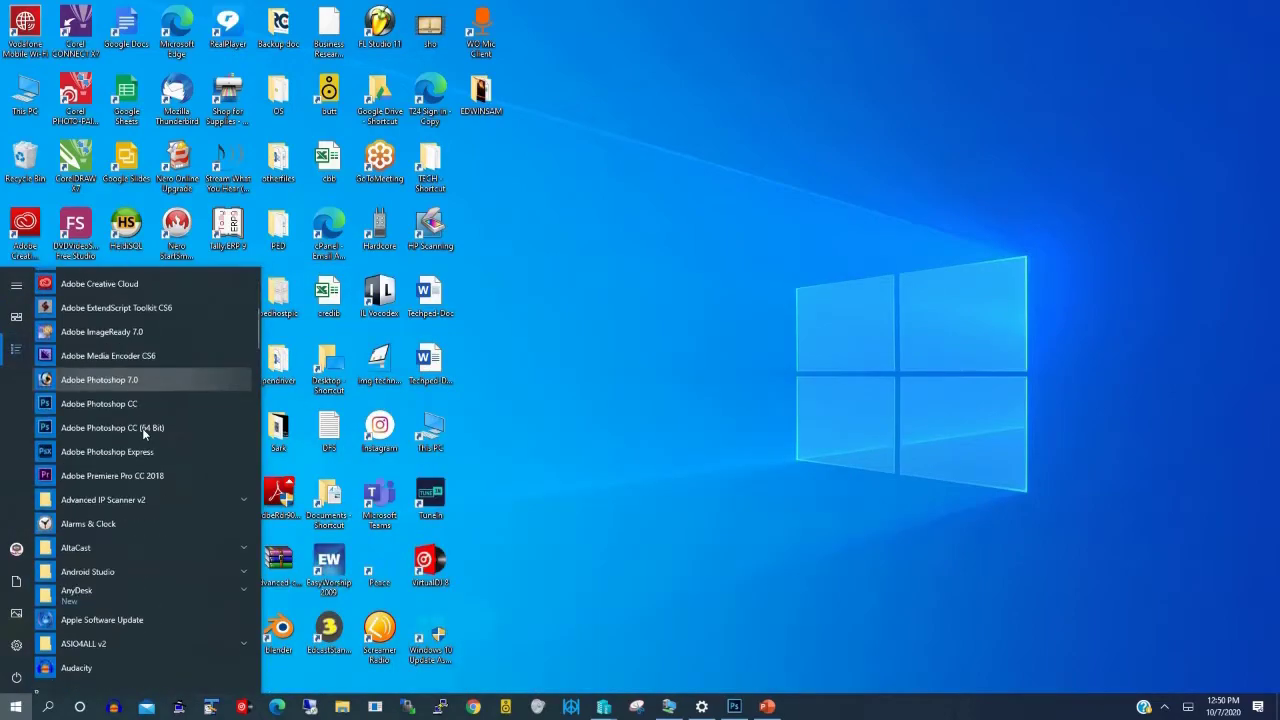
pyautogui.scroll(-8, 143, 428)
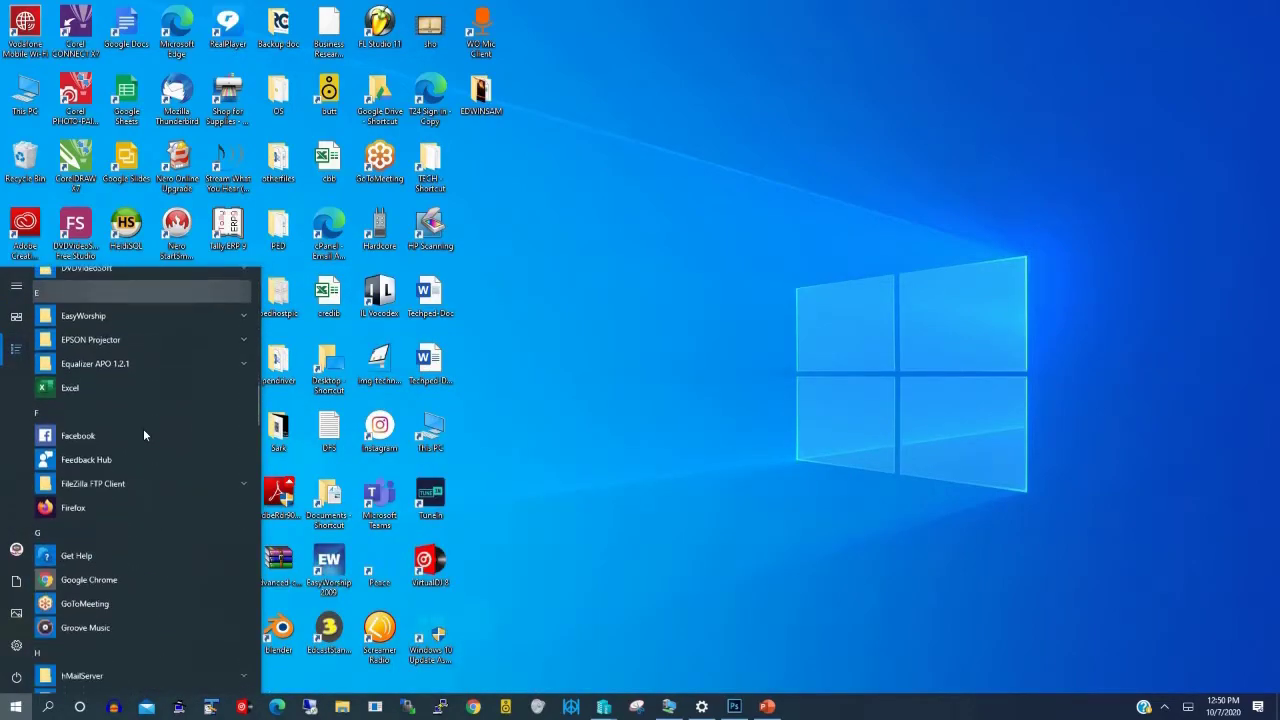
pyautogui.scroll(-5, 144, 428)
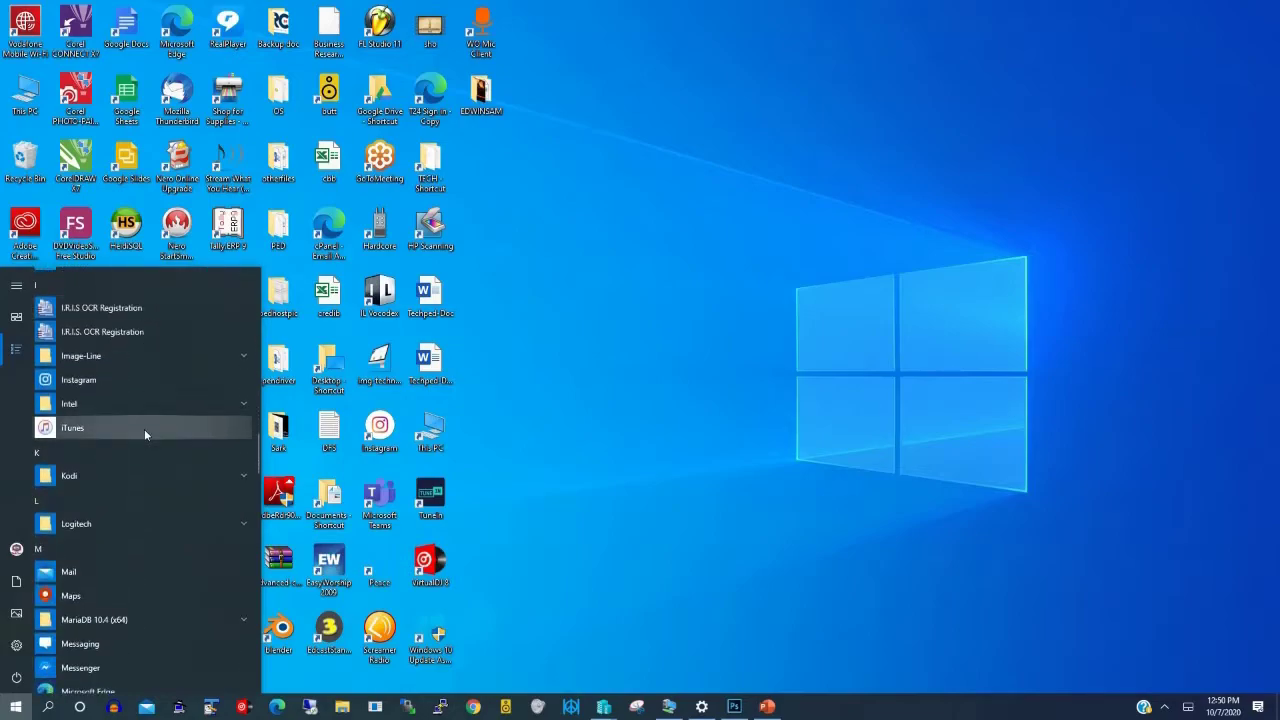
pyautogui.scroll(-3, 143, 435)
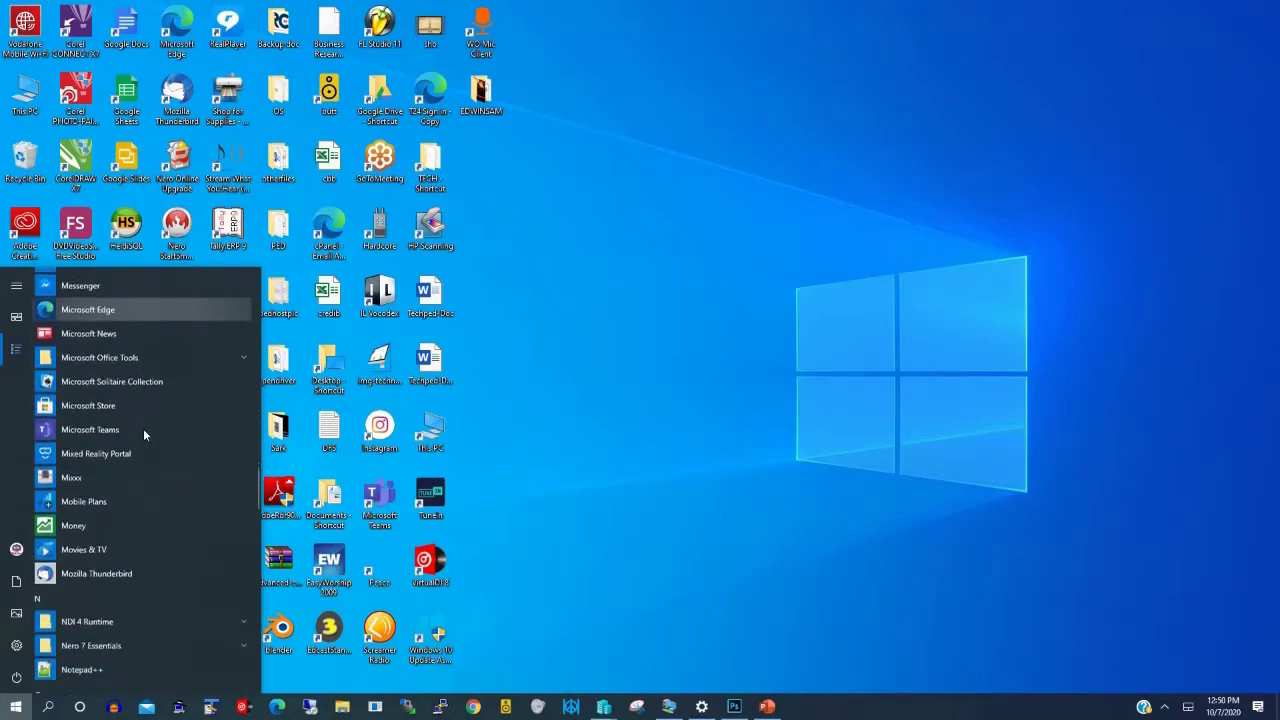
# Step: Launch Microsoft Store, begin signing in with the existing Microsoft account, then close the Store window
pyautogui.click(96, 409)
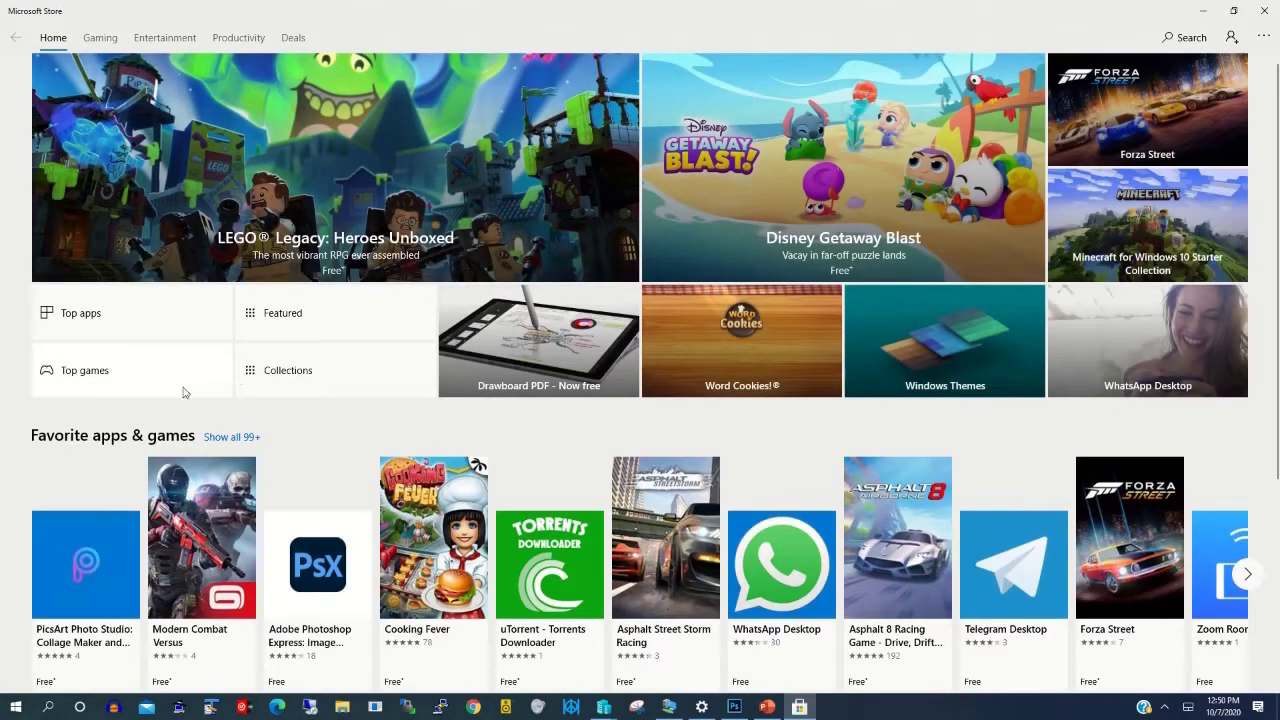
pyautogui.click(1231, 37)
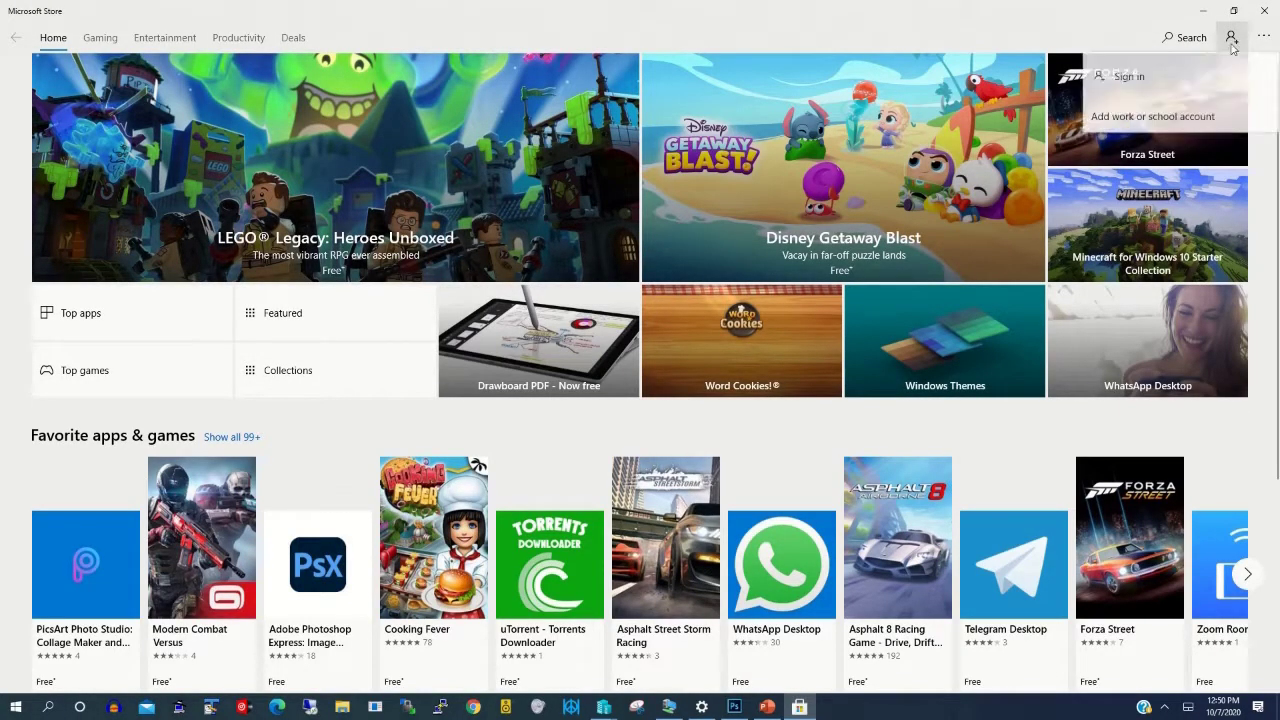
pyautogui.click(1143, 82)
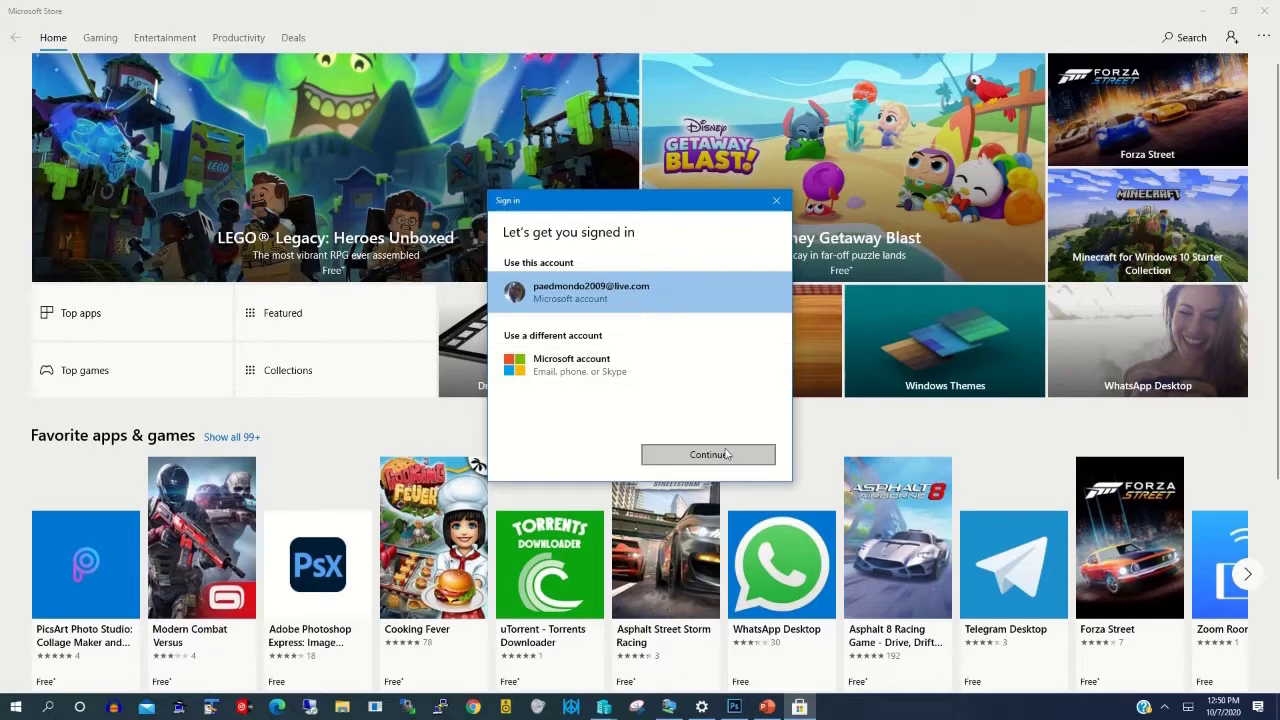
pyautogui.click(733, 454)
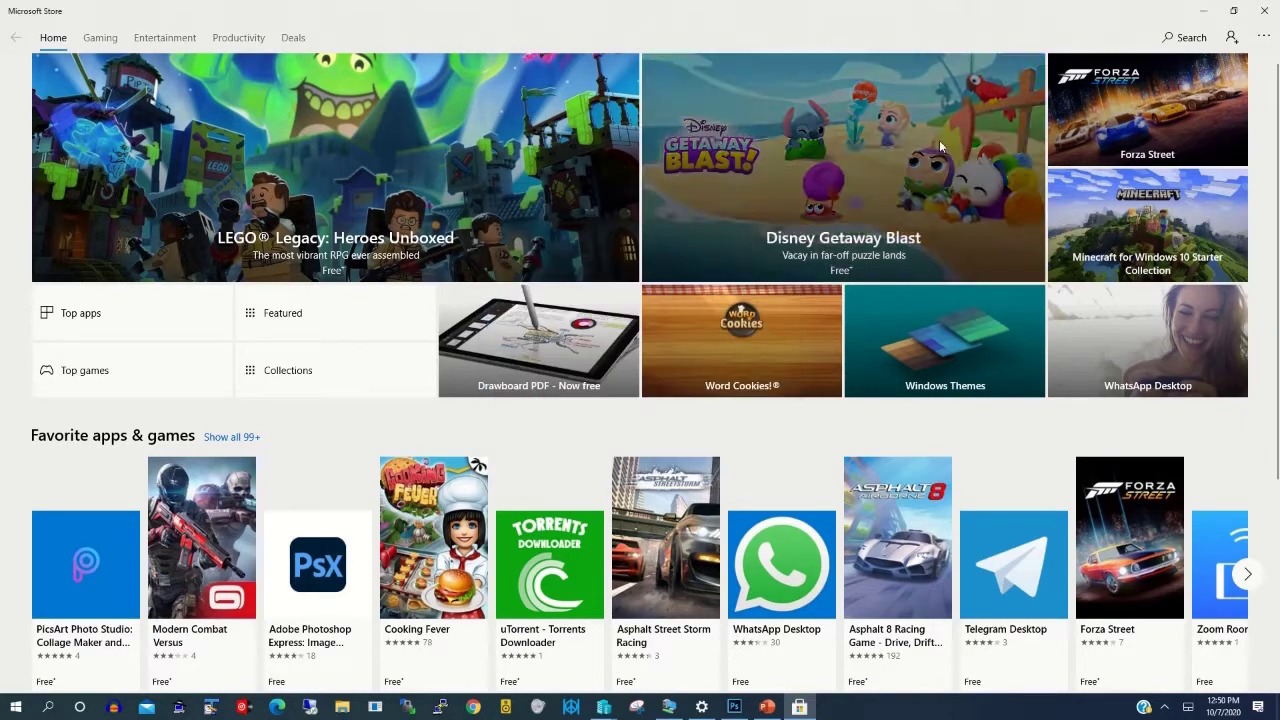
pyautogui.click(1273, 7)
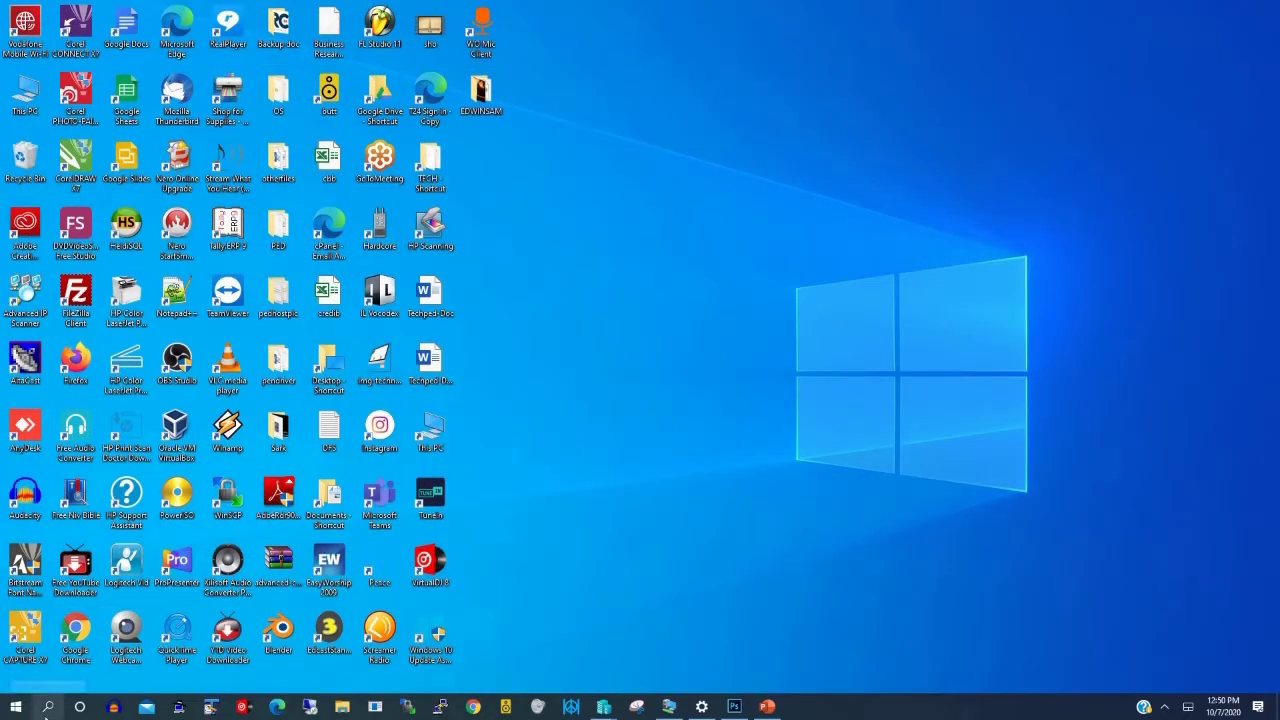
# Step: Search Windows for 'micr', reopen Microsoft Store from the results and bring up its account options
pyautogui.click(50, 708)
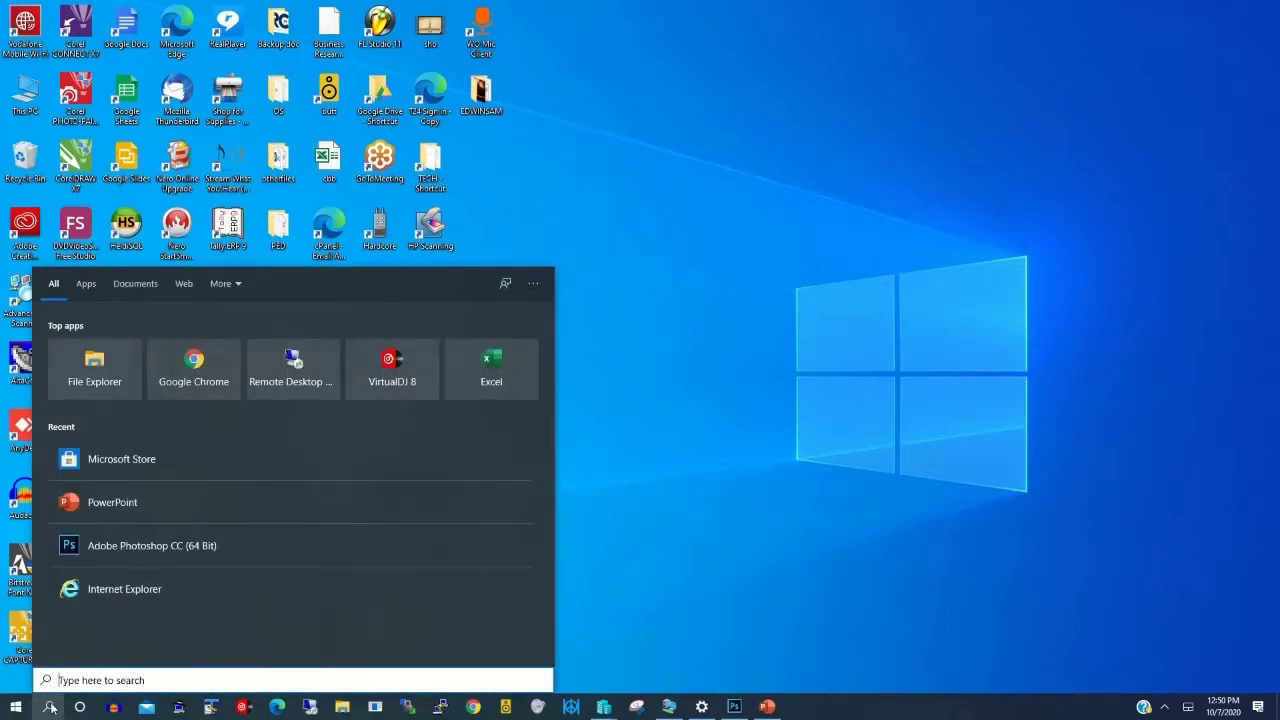
pyautogui.write('micr')
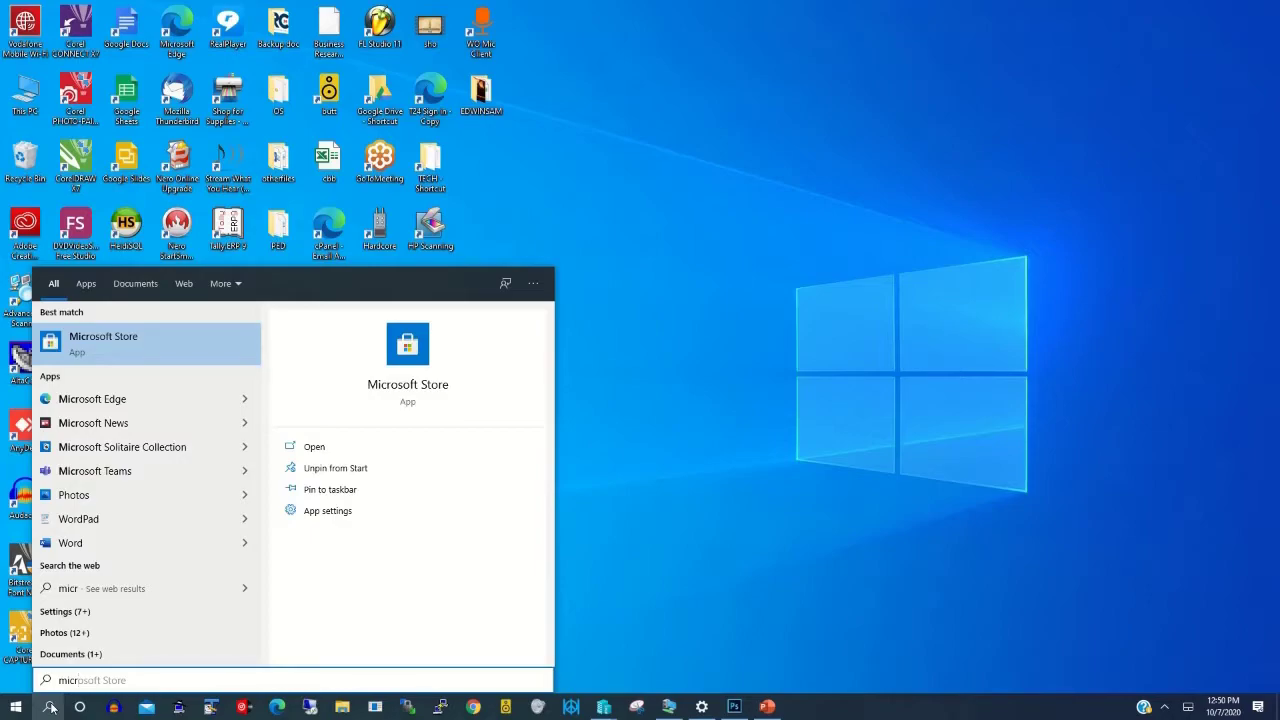
pyautogui.click(141, 343)
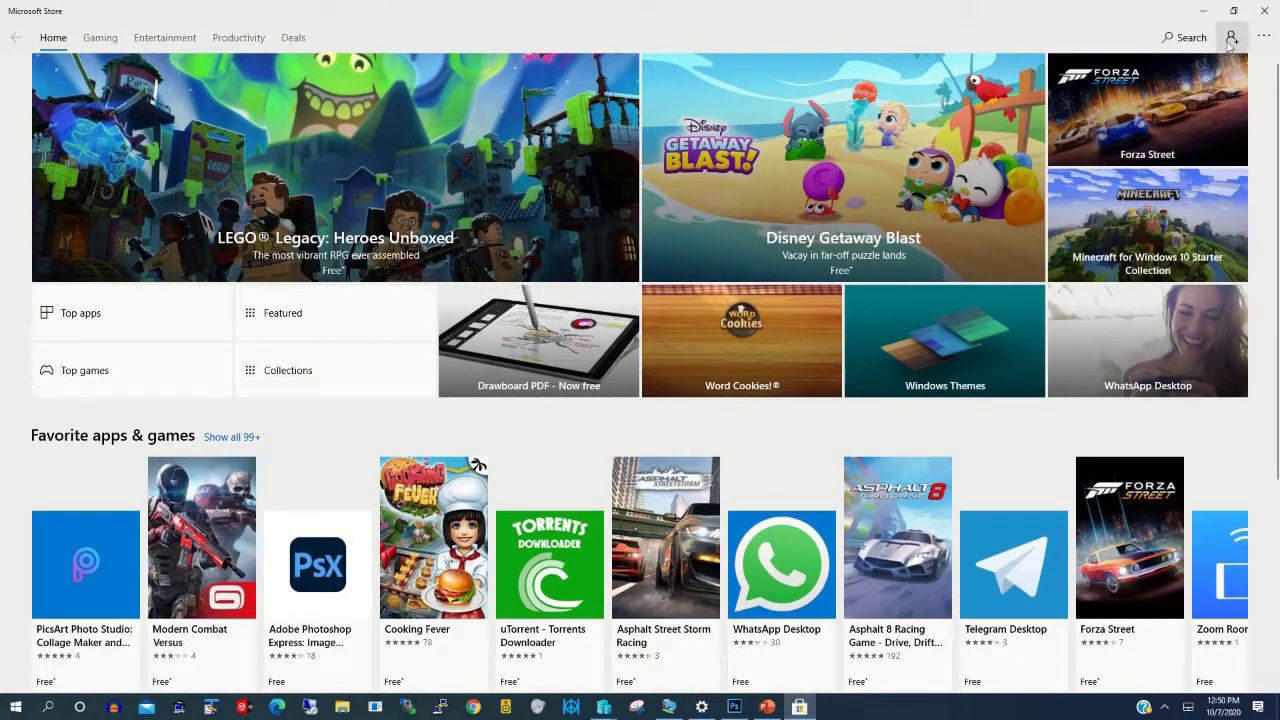
pyautogui.click(1230, 40)
# Step: Sign in to the Store with the existing Microsoft account, entering the account password
pyautogui.click(1129, 78)
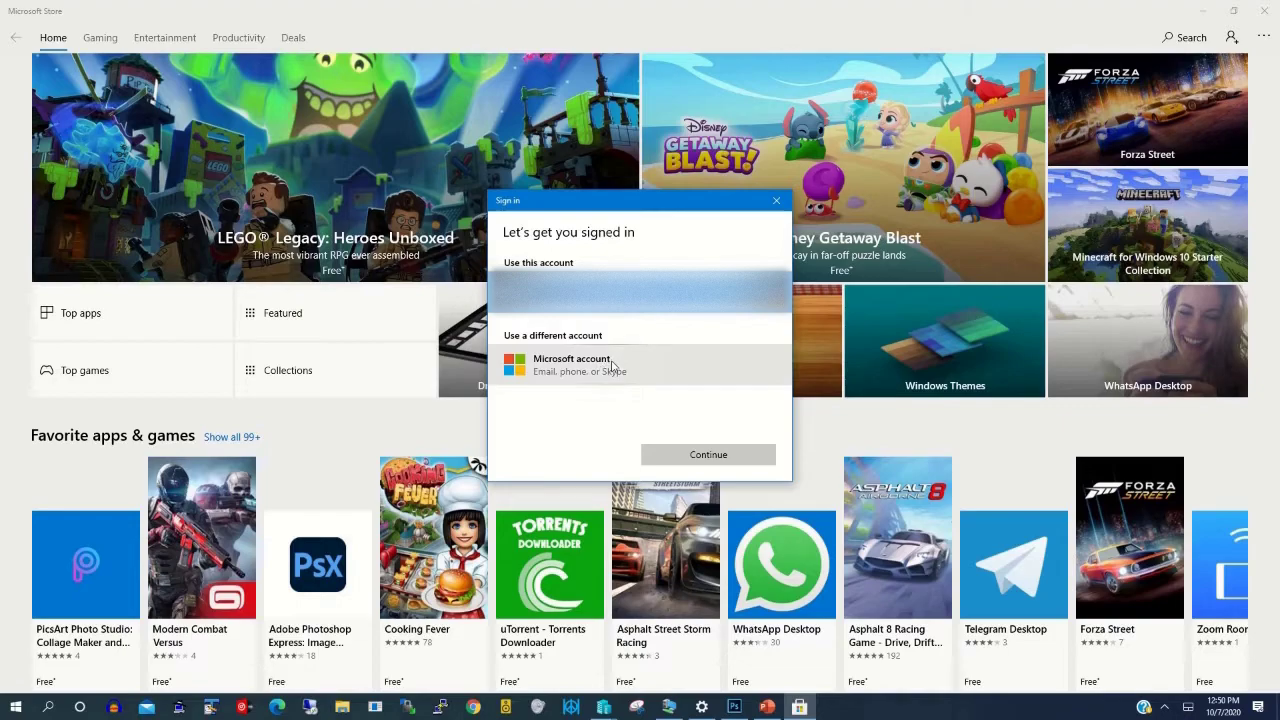
pyautogui.click(708, 455)
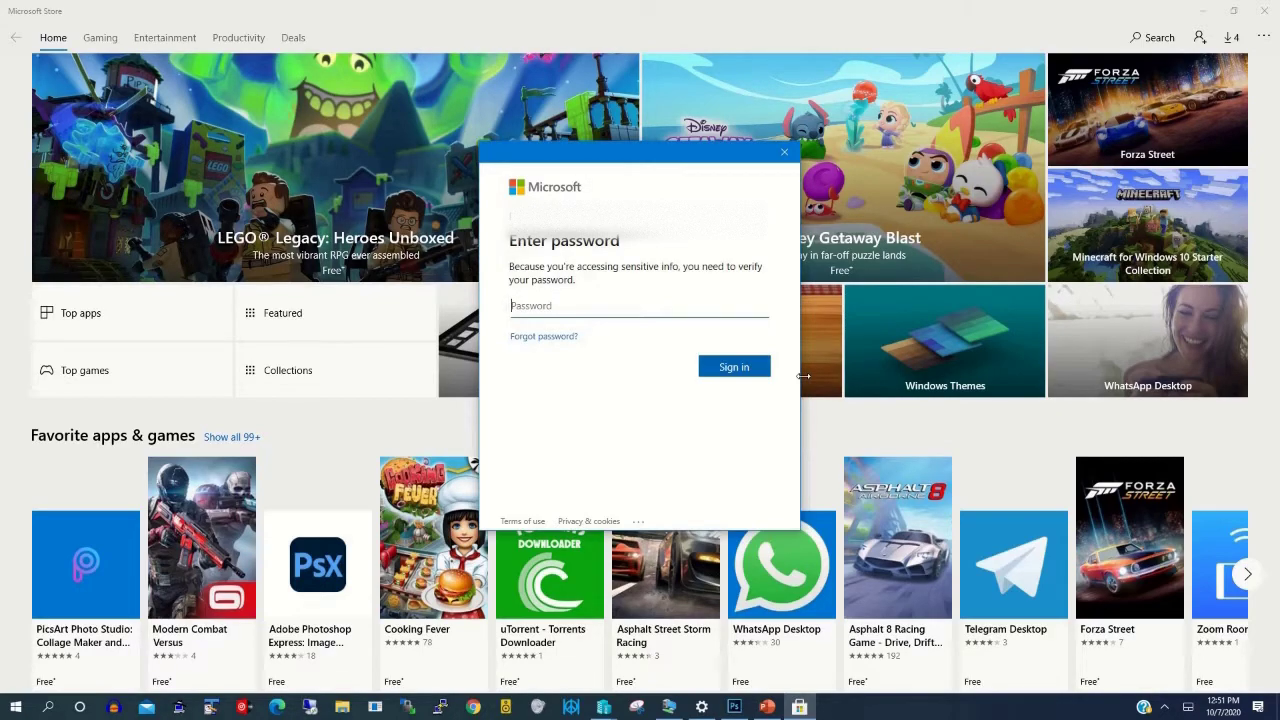
pyautogui.write('••••')
pyautogui.press('BackSpace')
pyautogui.press('BackSpace')
pyautogui.press('BackSpace')
pyautogui.press('BackSpace')
pyautogui.write('•••••••••••••')
pyautogui.click(748, 370)
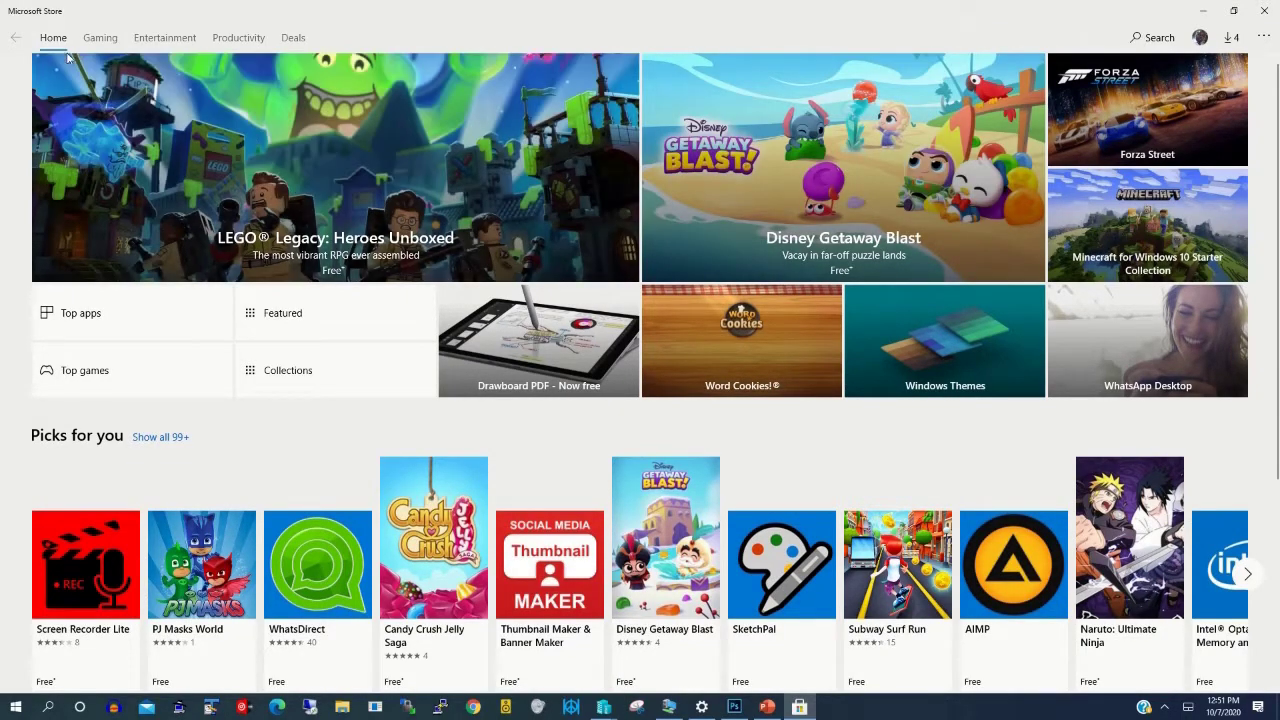
# Step: Browse the Gaming, Entertainment, Productivity and Deals pages, ending back on Productivity
pyautogui.click(100, 38)
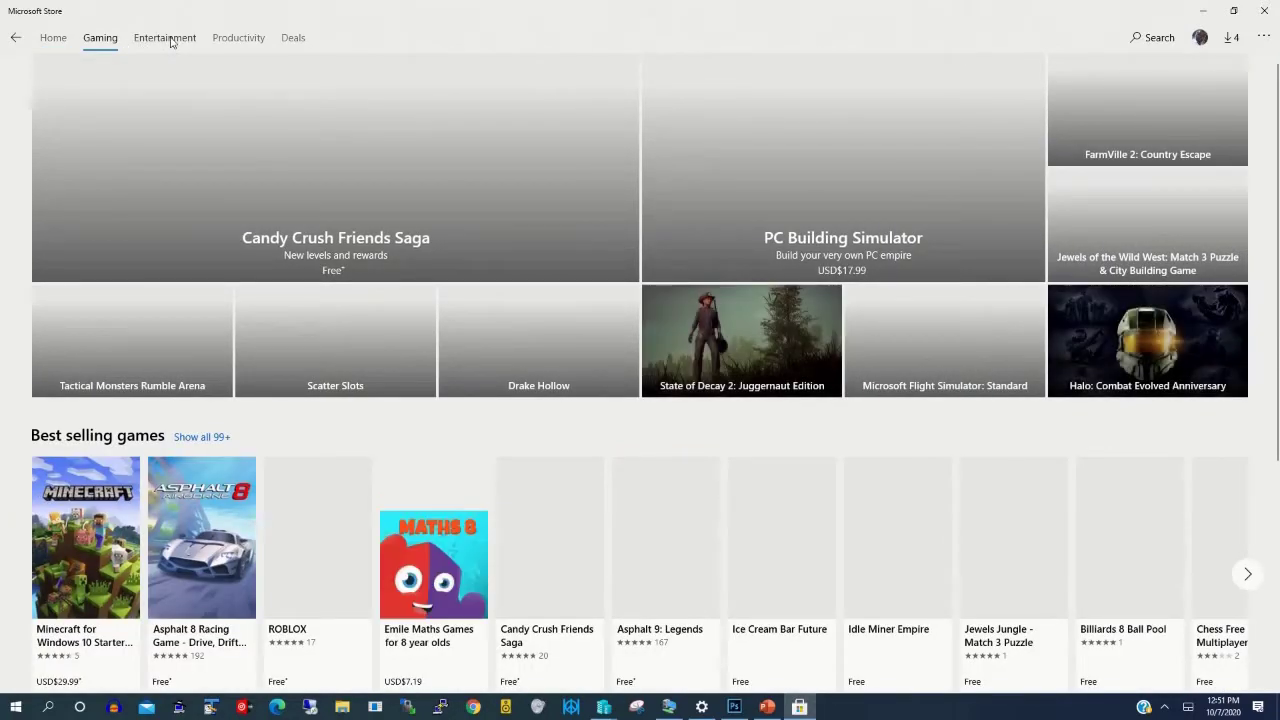
pyautogui.click(171, 41)
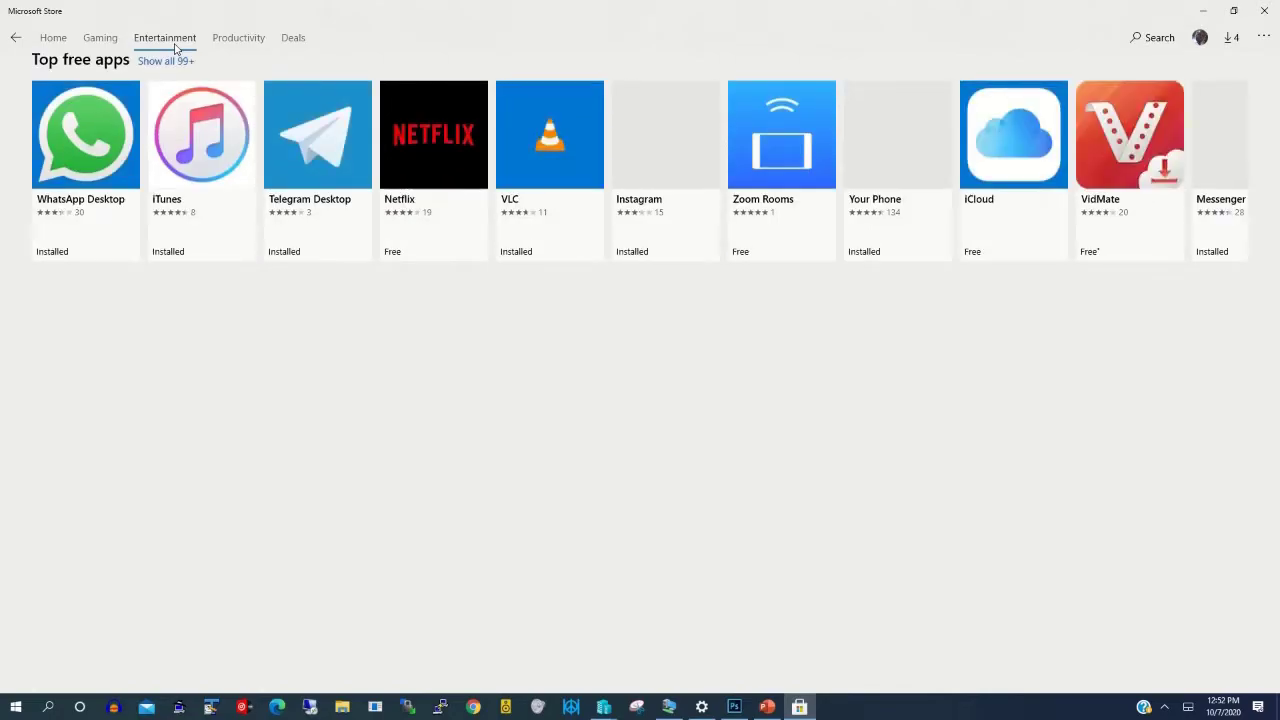
pyautogui.click(229, 46)
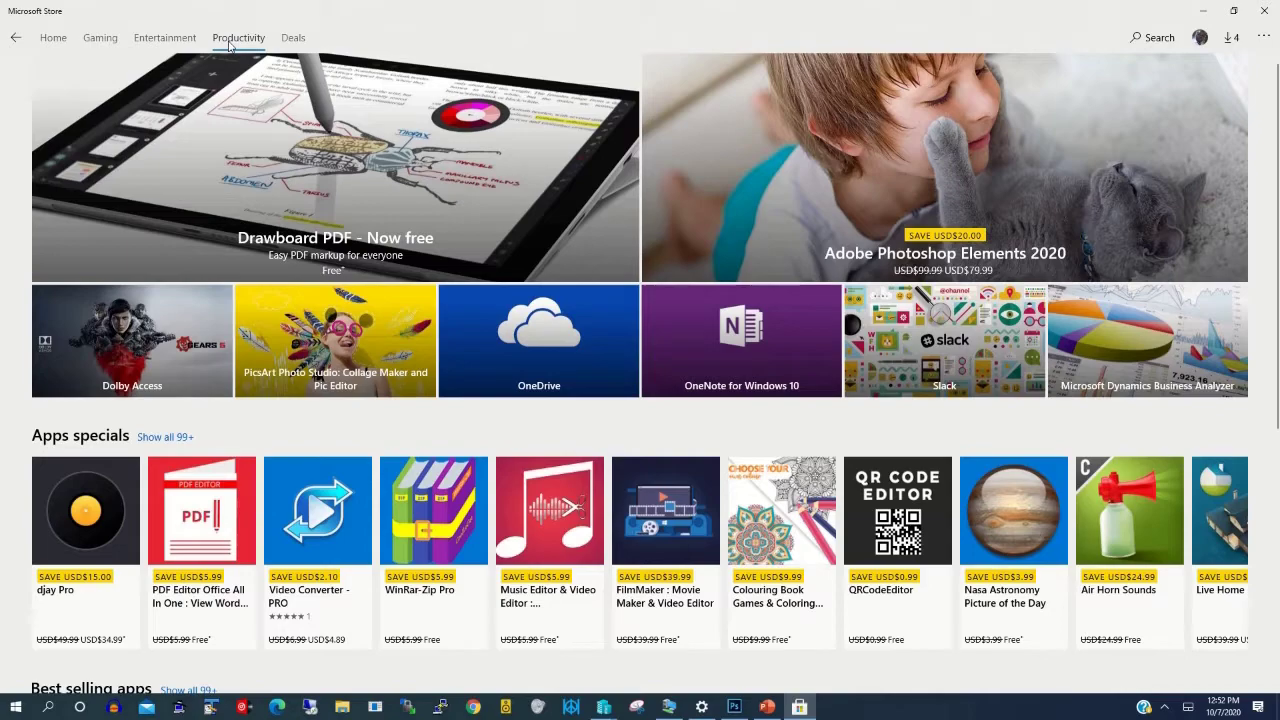
pyautogui.click(296, 43)
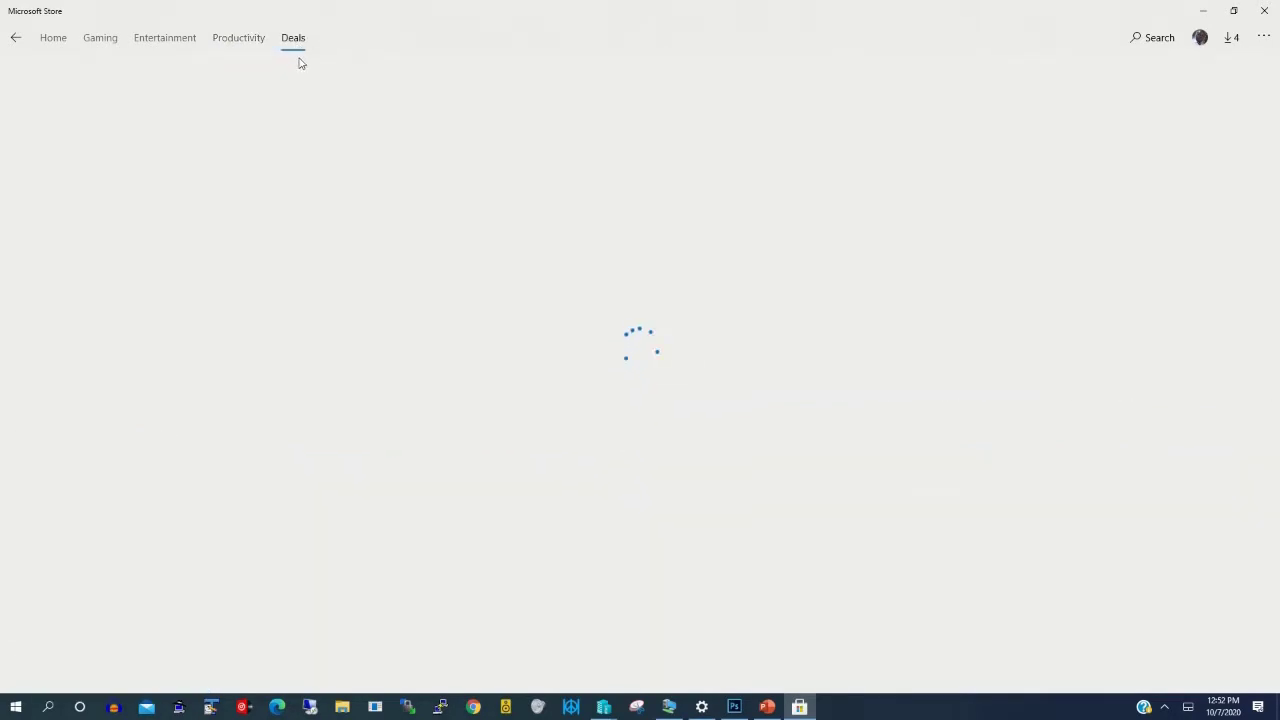
pyautogui.click(250, 44)
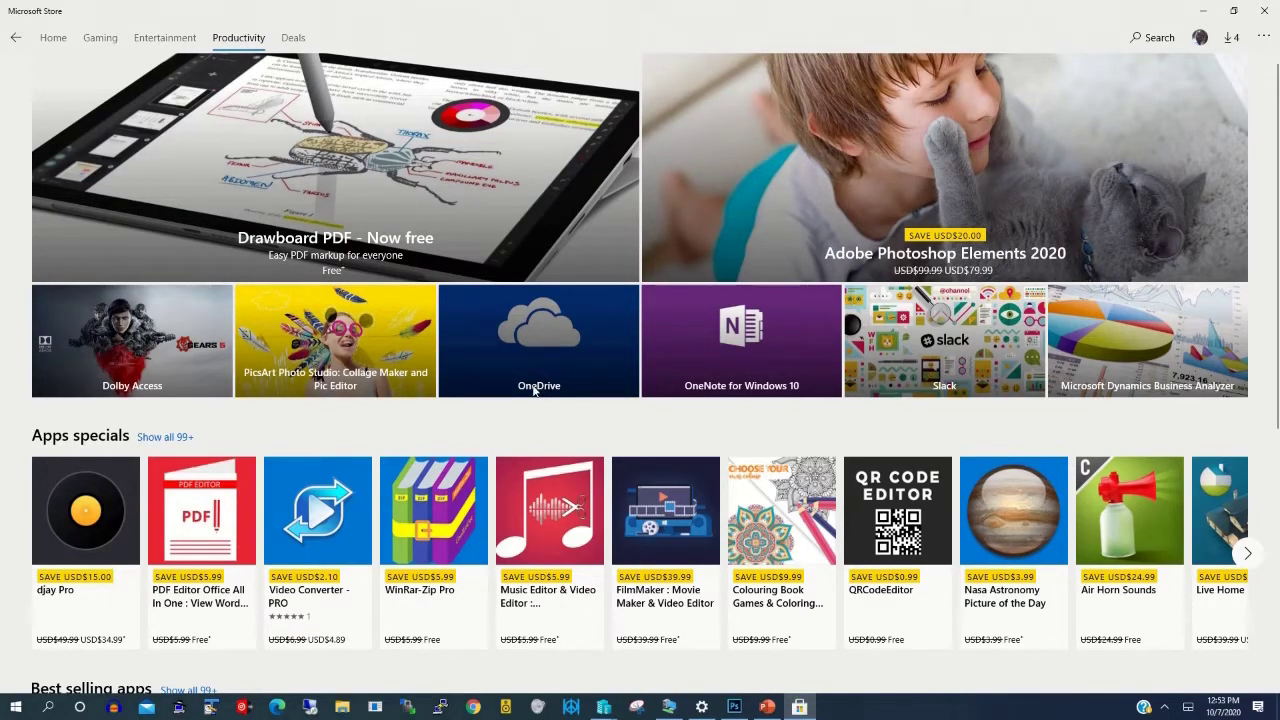
# Step: Open the OneDrive tile from the Productivity page and get the free app
pyautogui.click(541, 389)
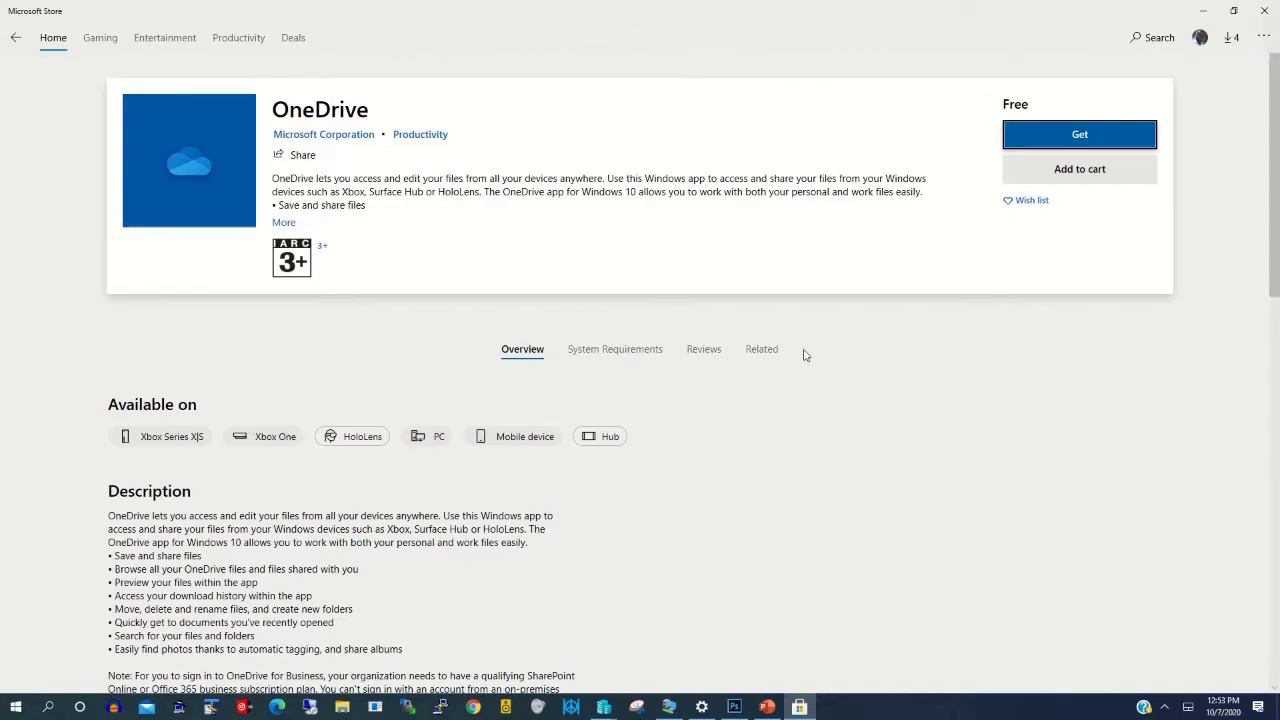
pyautogui.click(1087, 143)
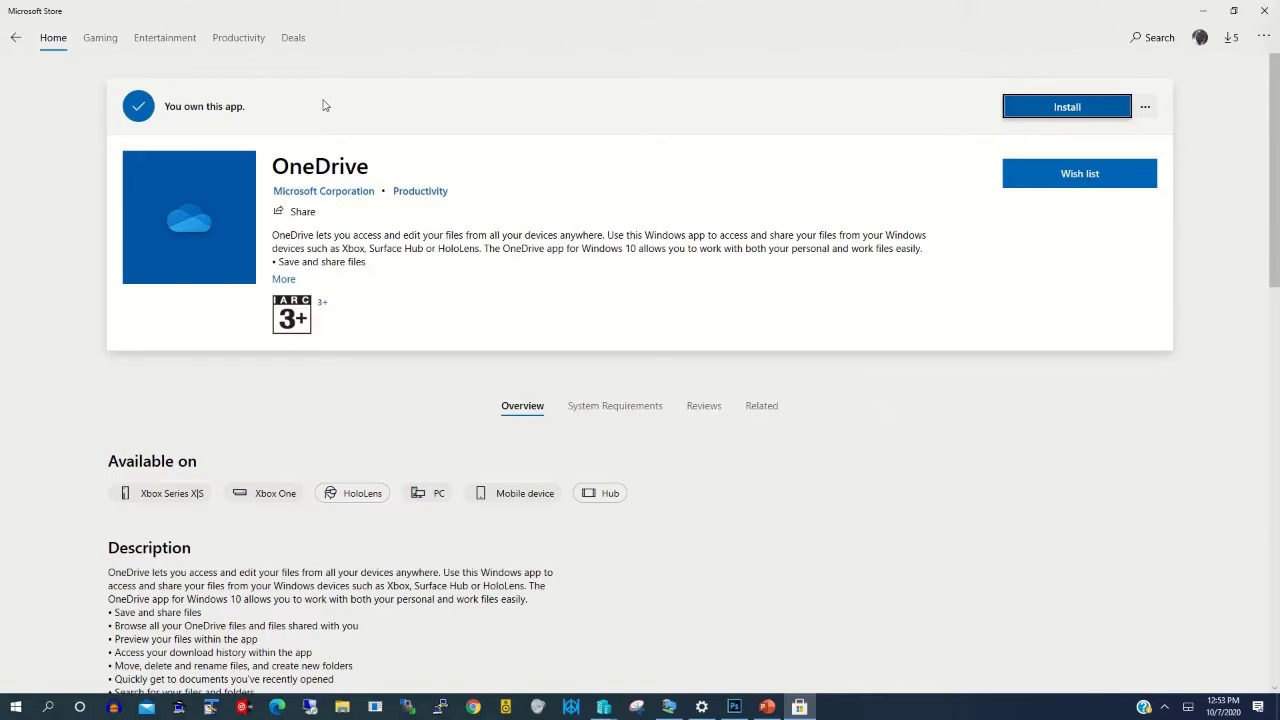
# Step: Install OneDrive on this PC and wait until the page reads 'This product is installed'
pyautogui.click(1071, 112)
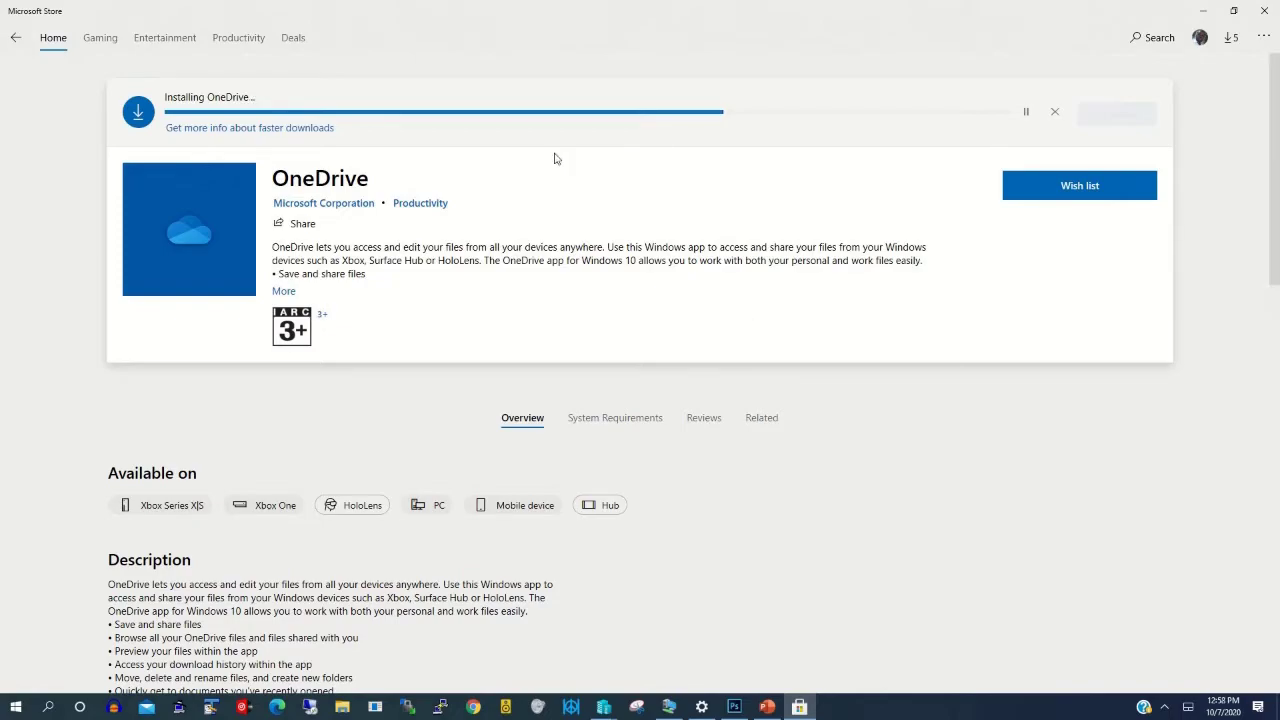
pyautogui.click(546, 22)
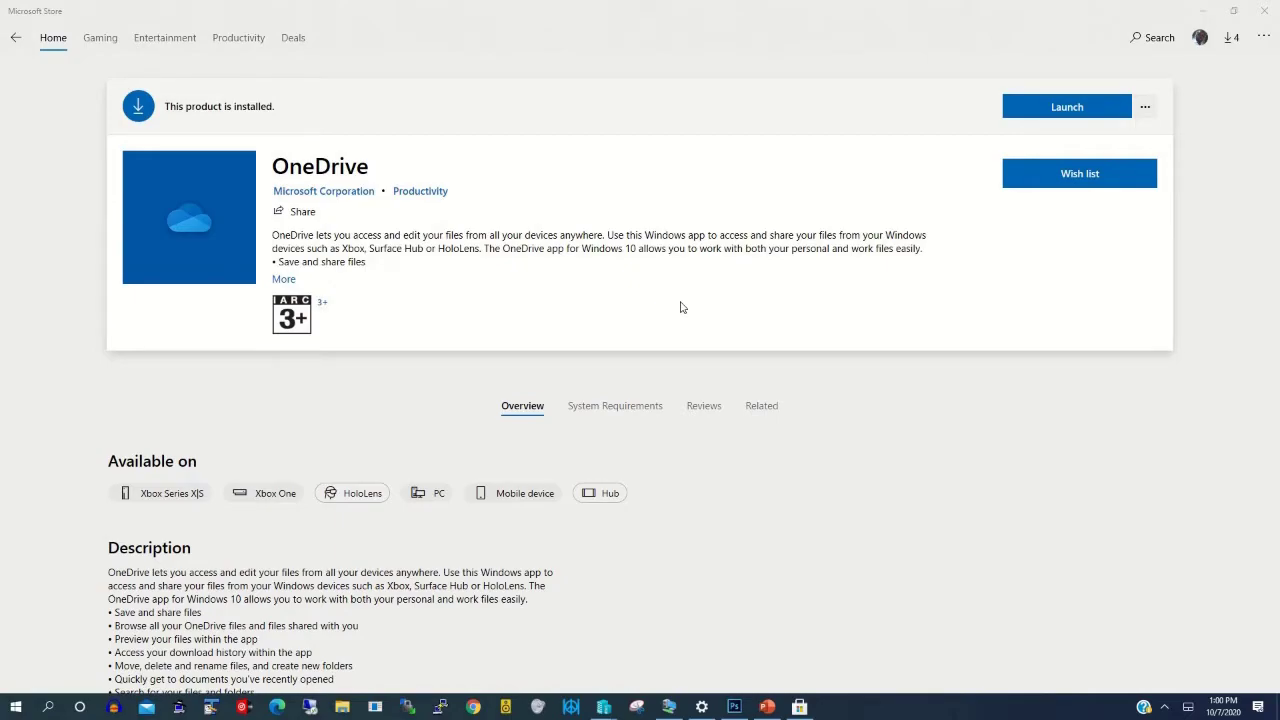
# Step: Launch OneDrive, reposition its window, and sign in with the already listed Microsoft account
pyautogui.click(1051, 115)
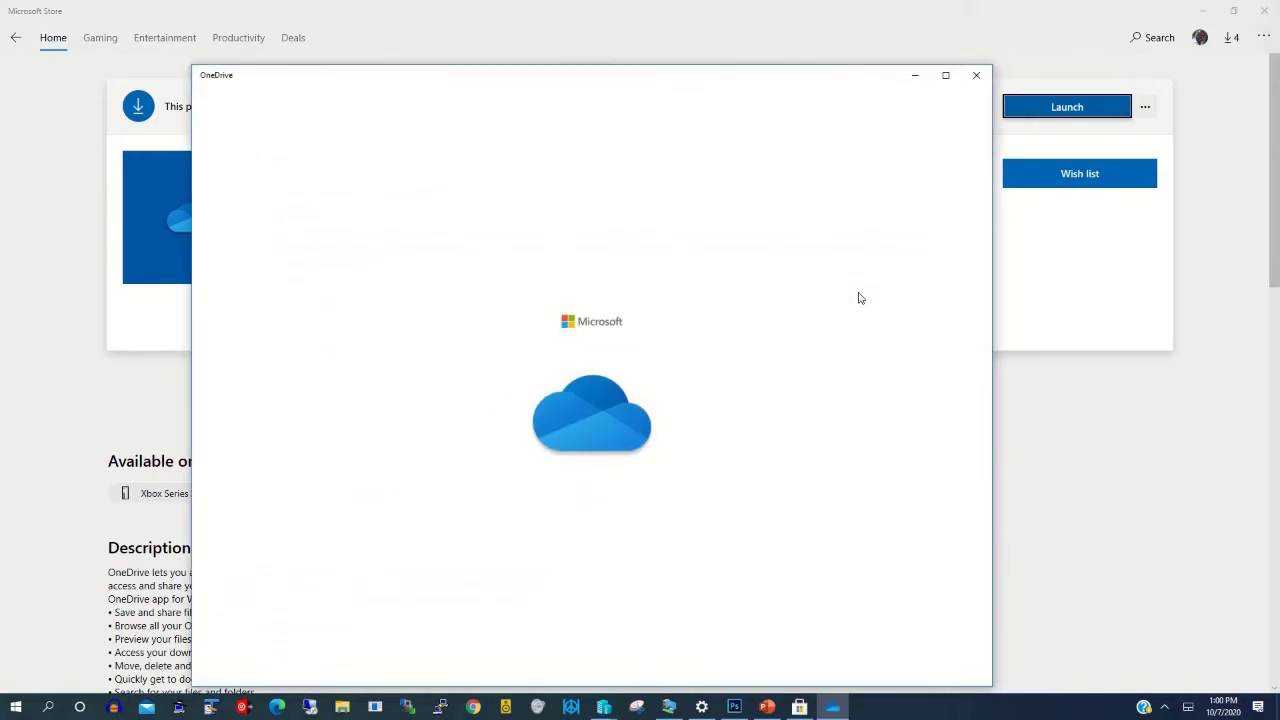
pyautogui.moveTo(672, 78); pyautogui.dragTo(708, 52)
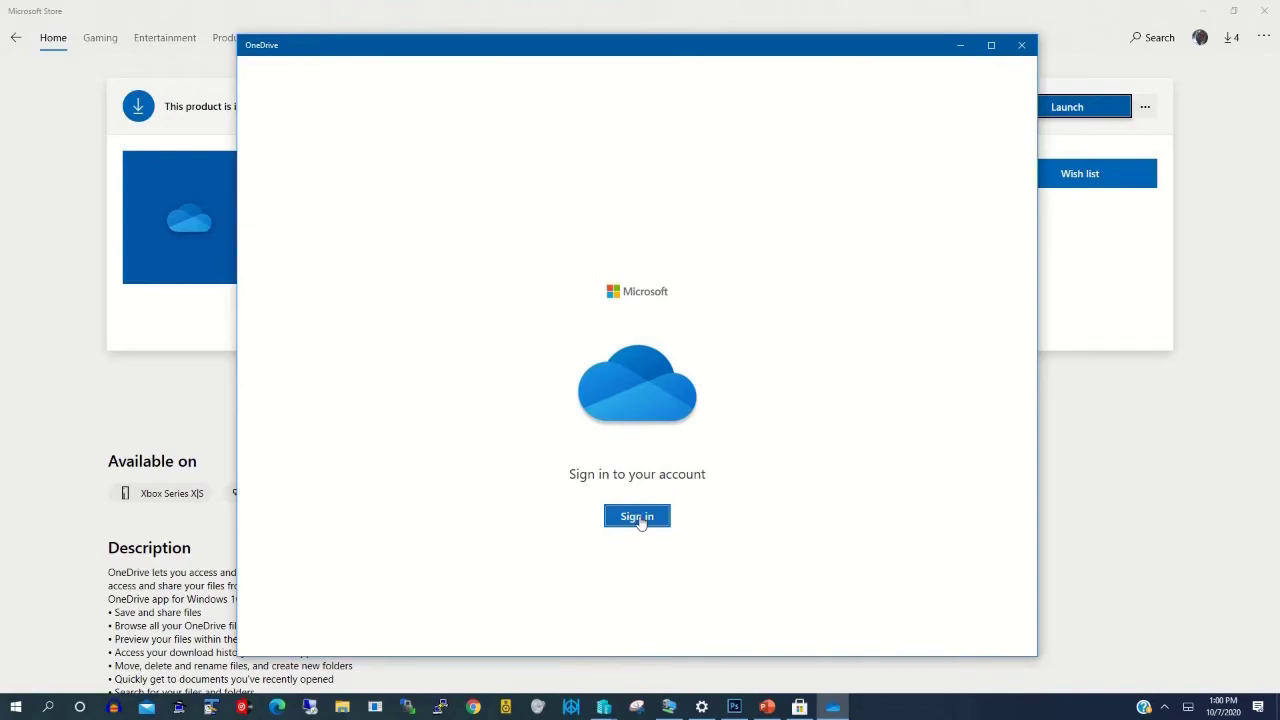
pyautogui.click(640, 520)
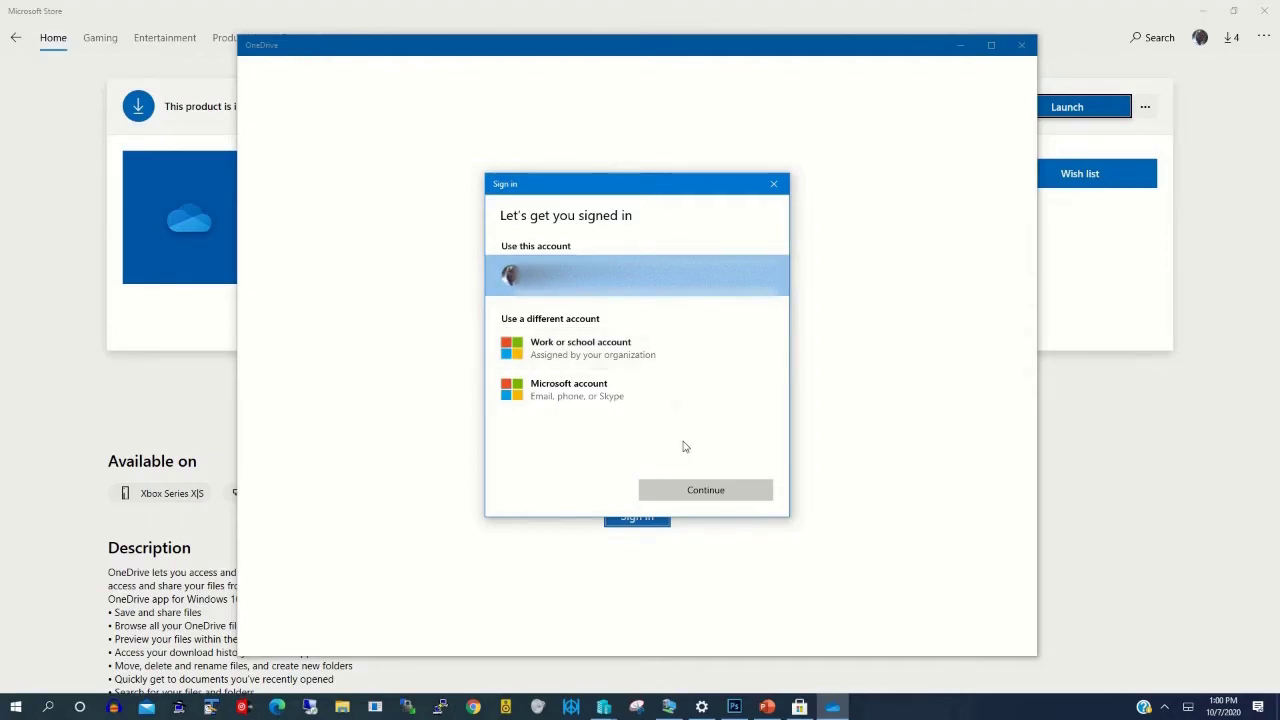
pyautogui.click(680, 496)
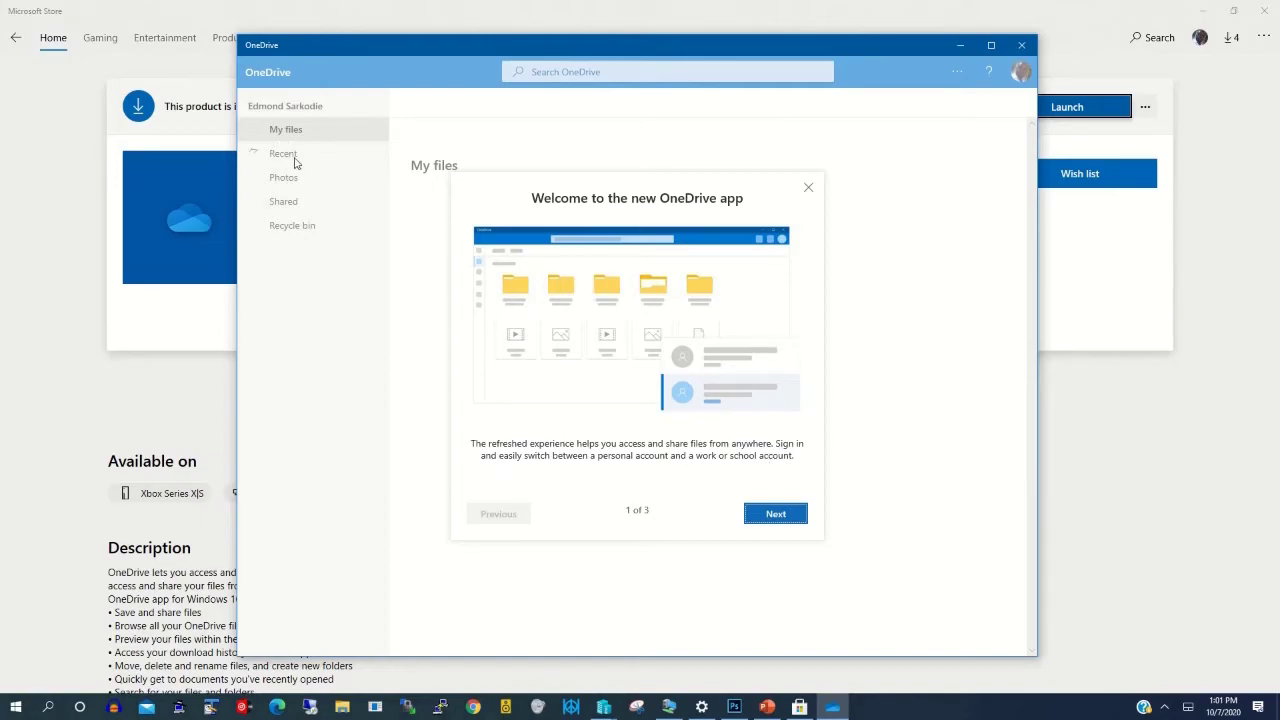
# Step: Page through the three welcome tour screens and choose Start using OneDrive
pyautogui.click(788, 519)
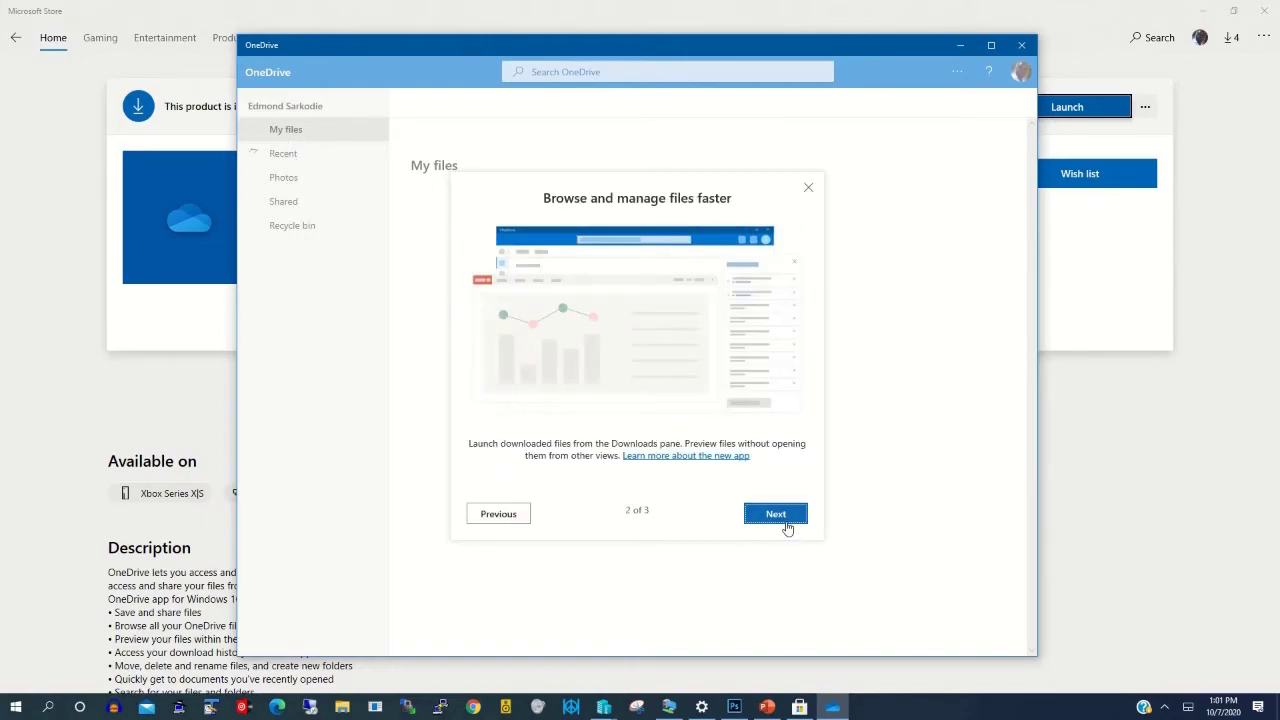
pyautogui.click(788, 521)
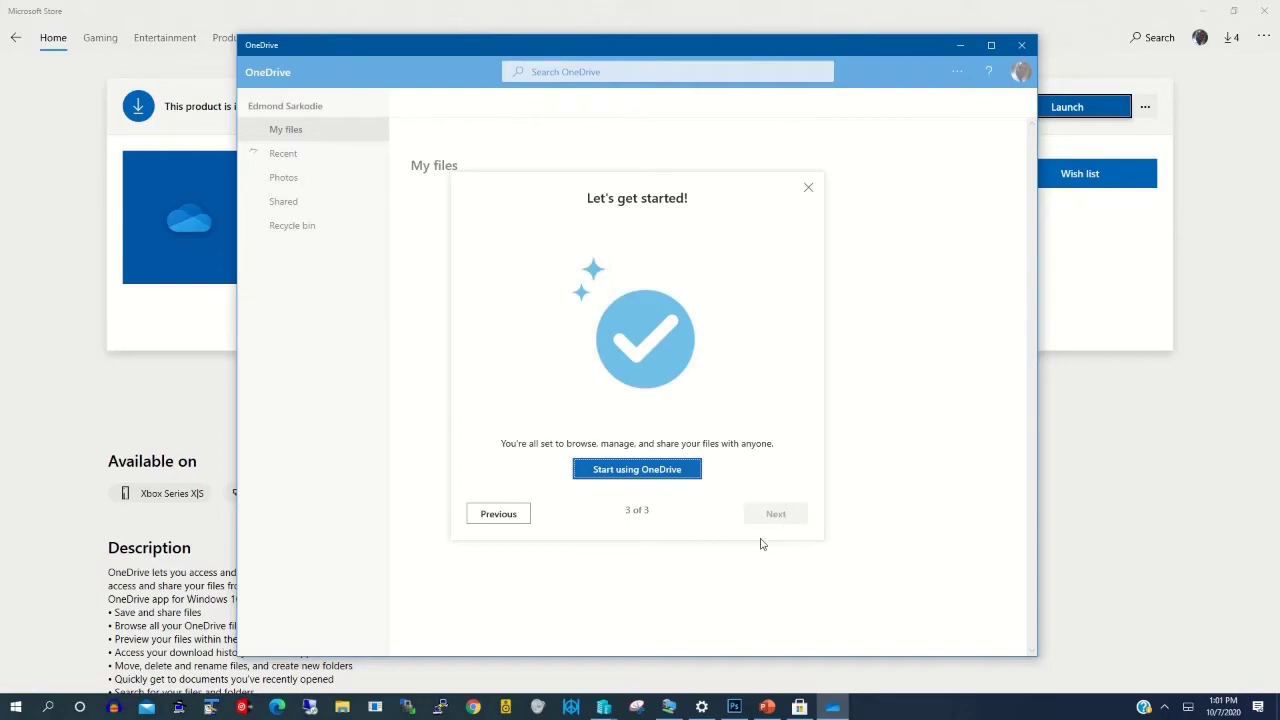
pyautogui.click(636, 469)
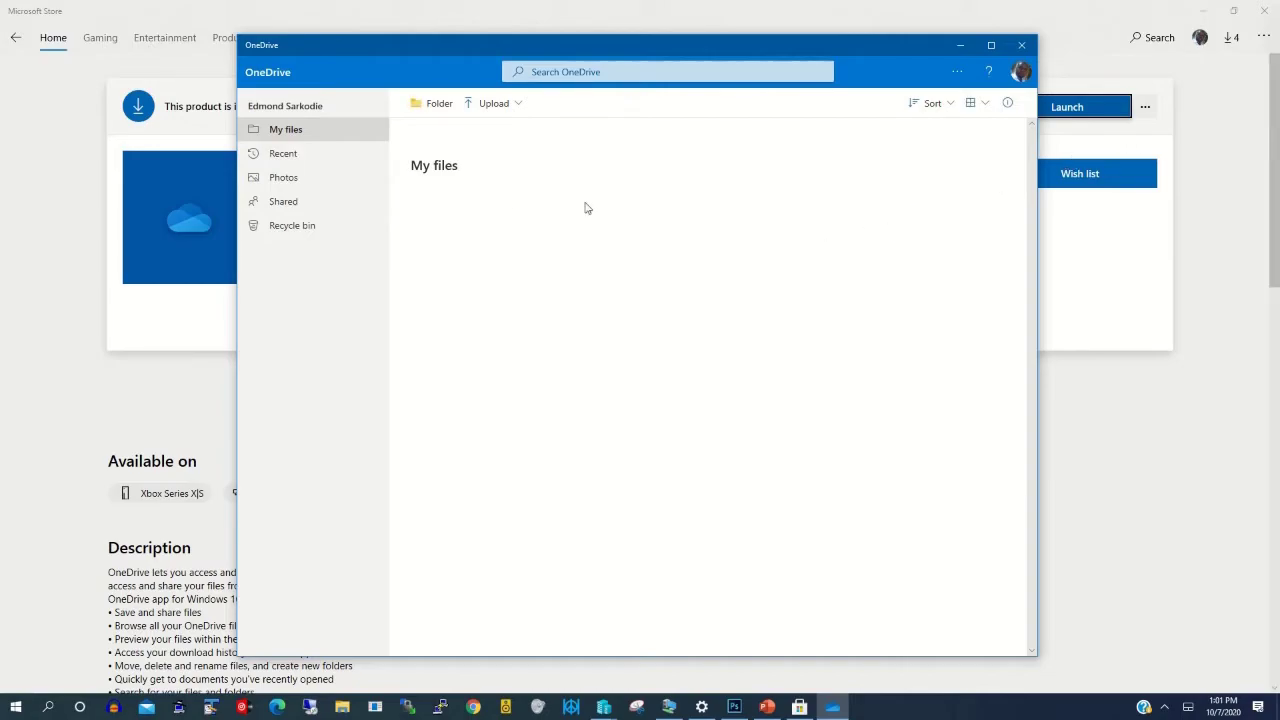
# Step: View the Documents folder and Recent files, return to My files, then close OneDrive
pyautogui.click(286, 133)
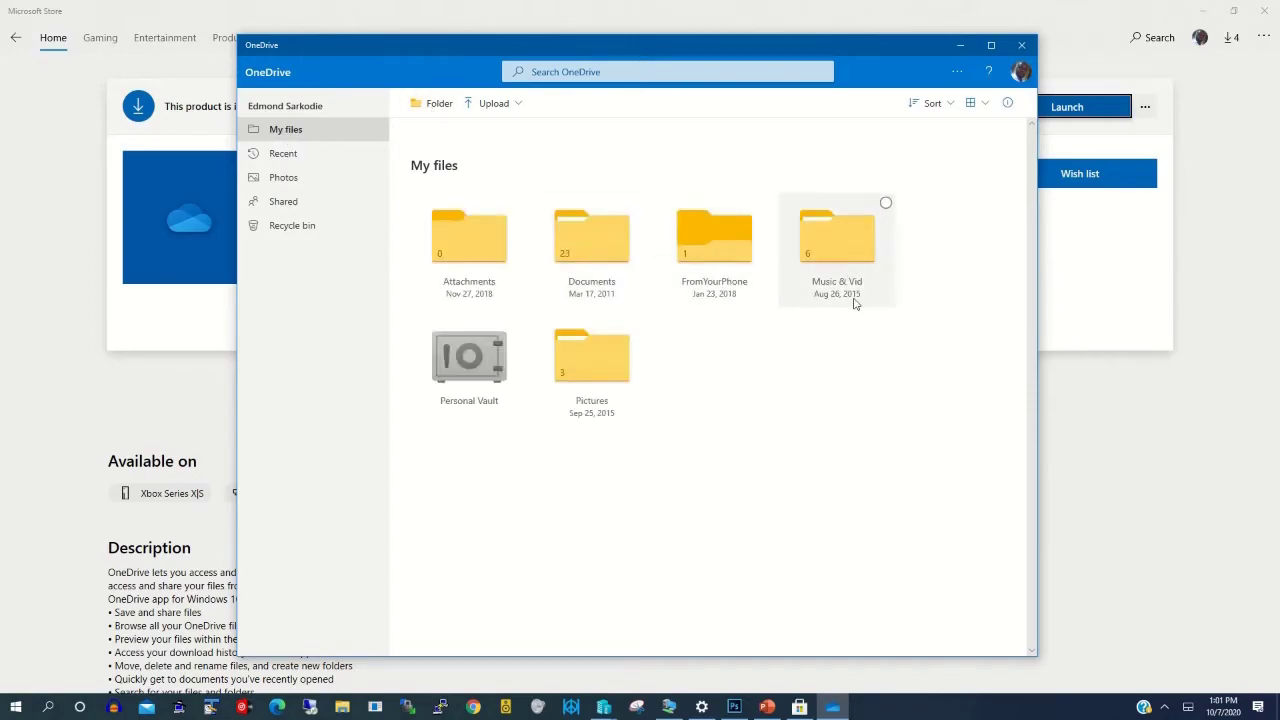
pyautogui.click(622, 244)
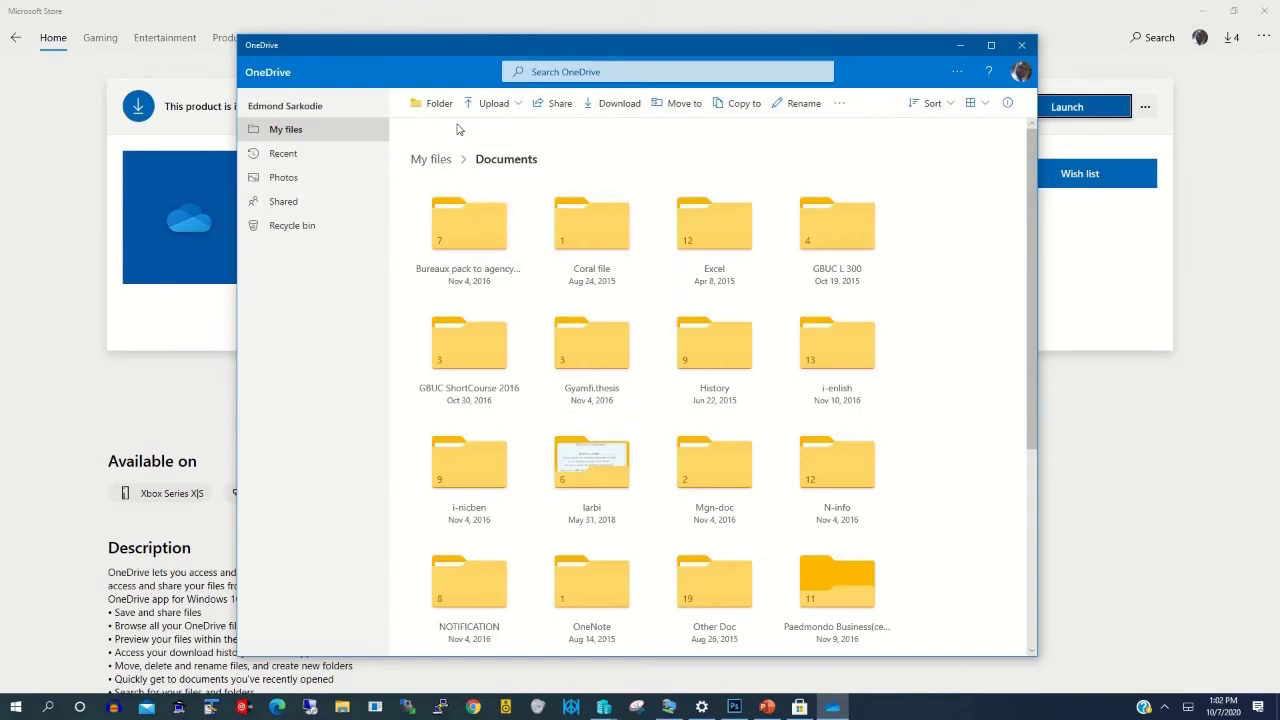
pyautogui.click(285, 158)
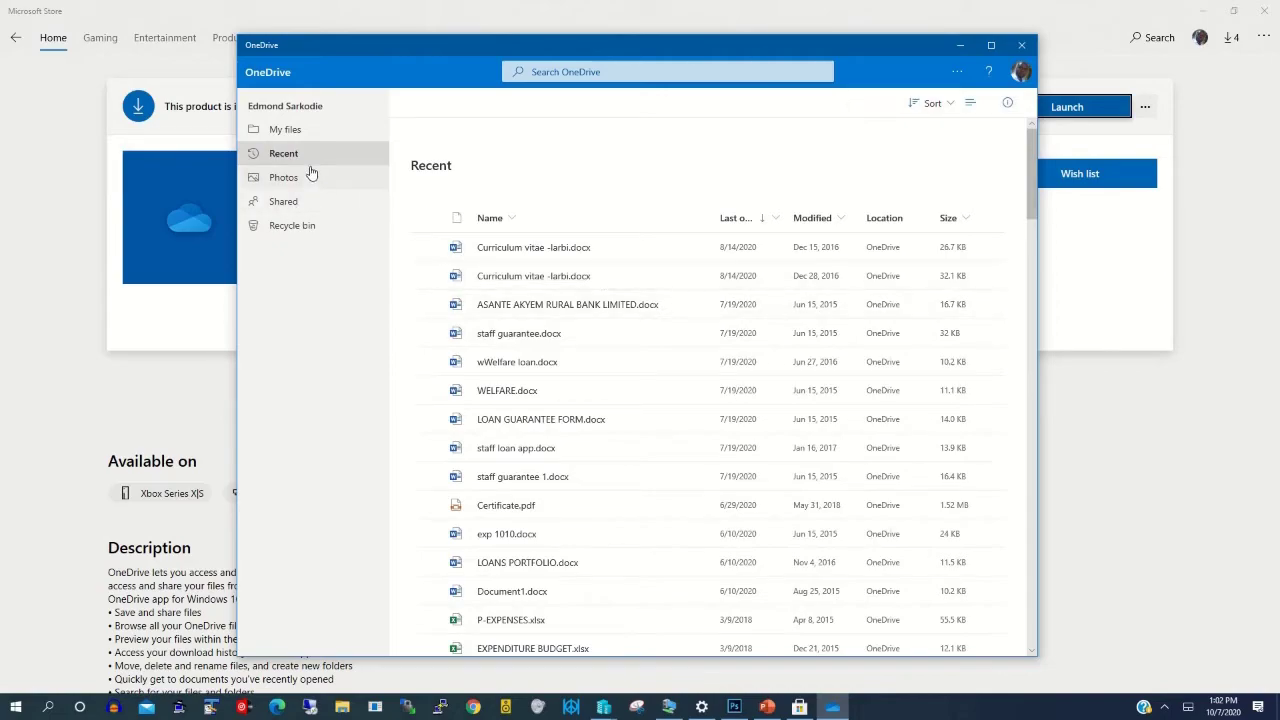
pyautogui.click(300, 131)
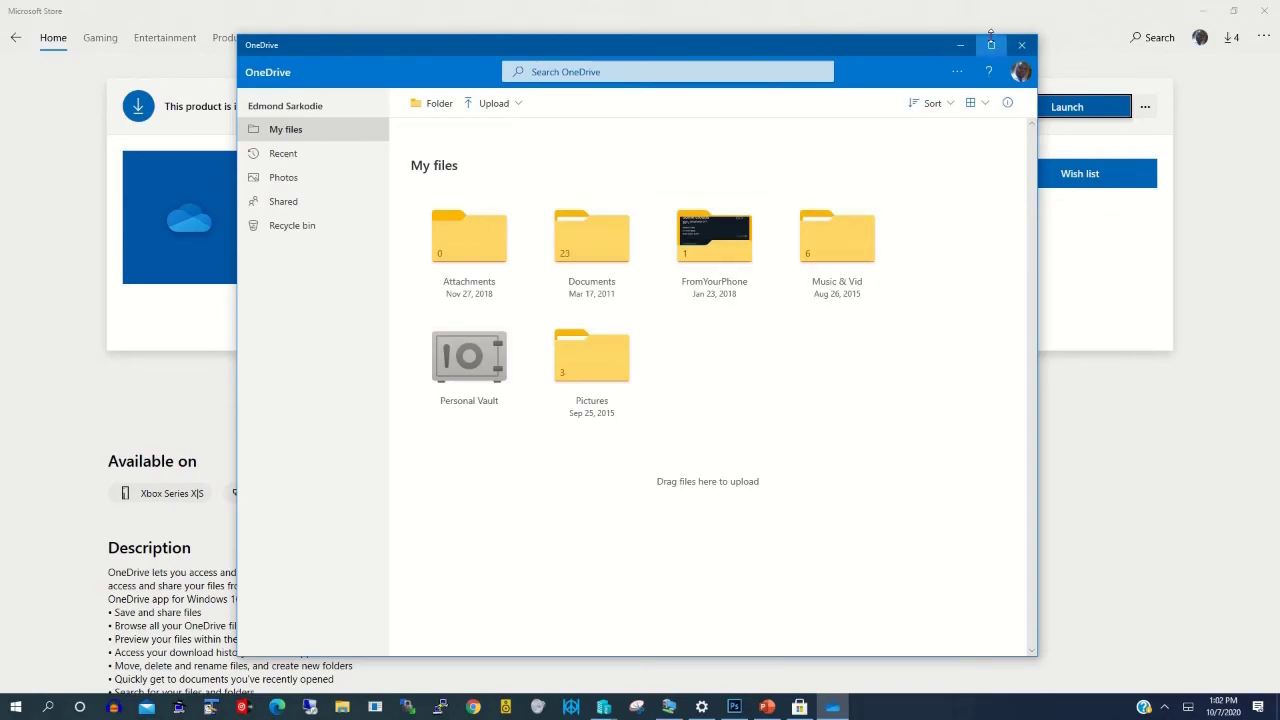
pyautogui.click(1020, 47)
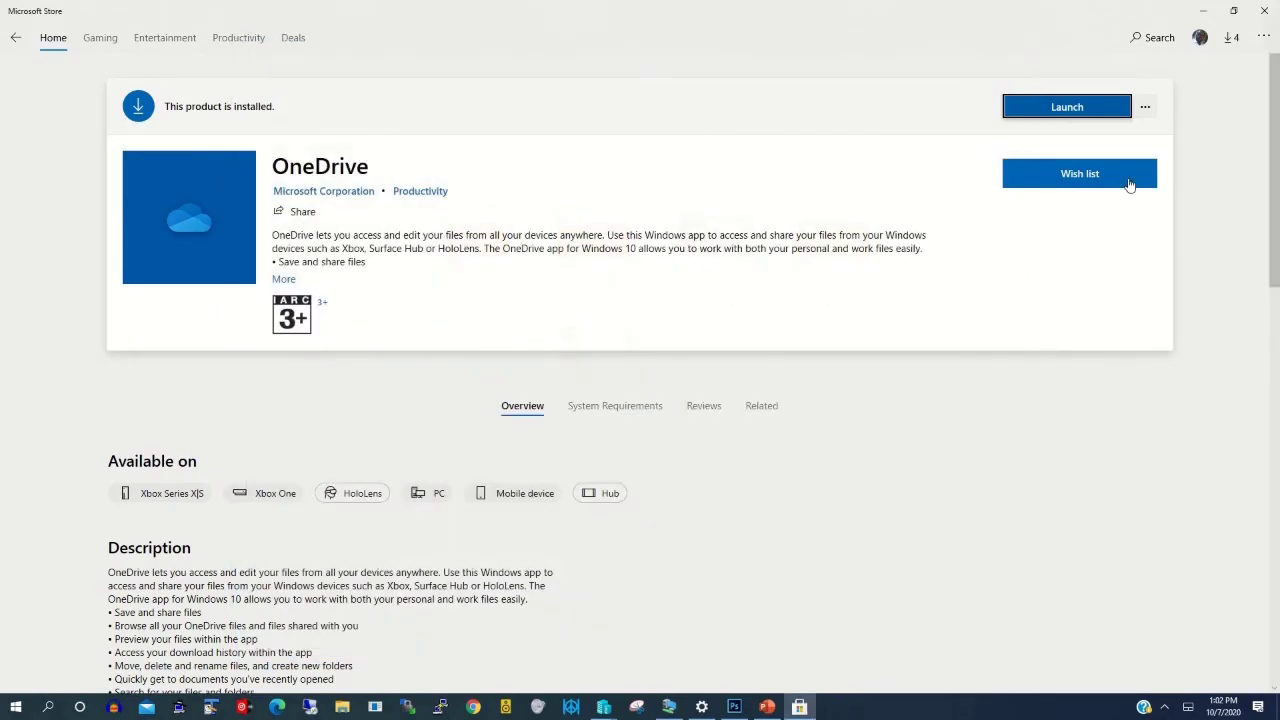
# Step: Close Microsoft Store and glance at the hidden system tray icons
pyautogui.click(1265, 12)
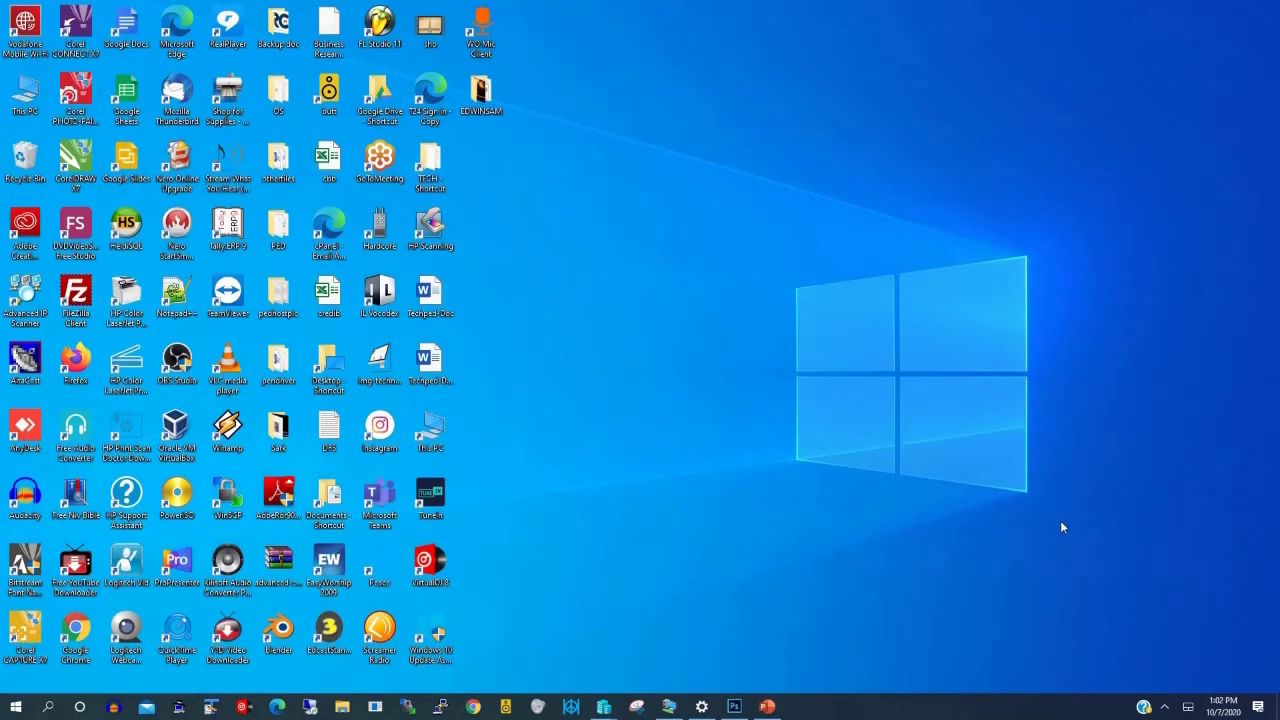
pyautogui.click(1166, 707)
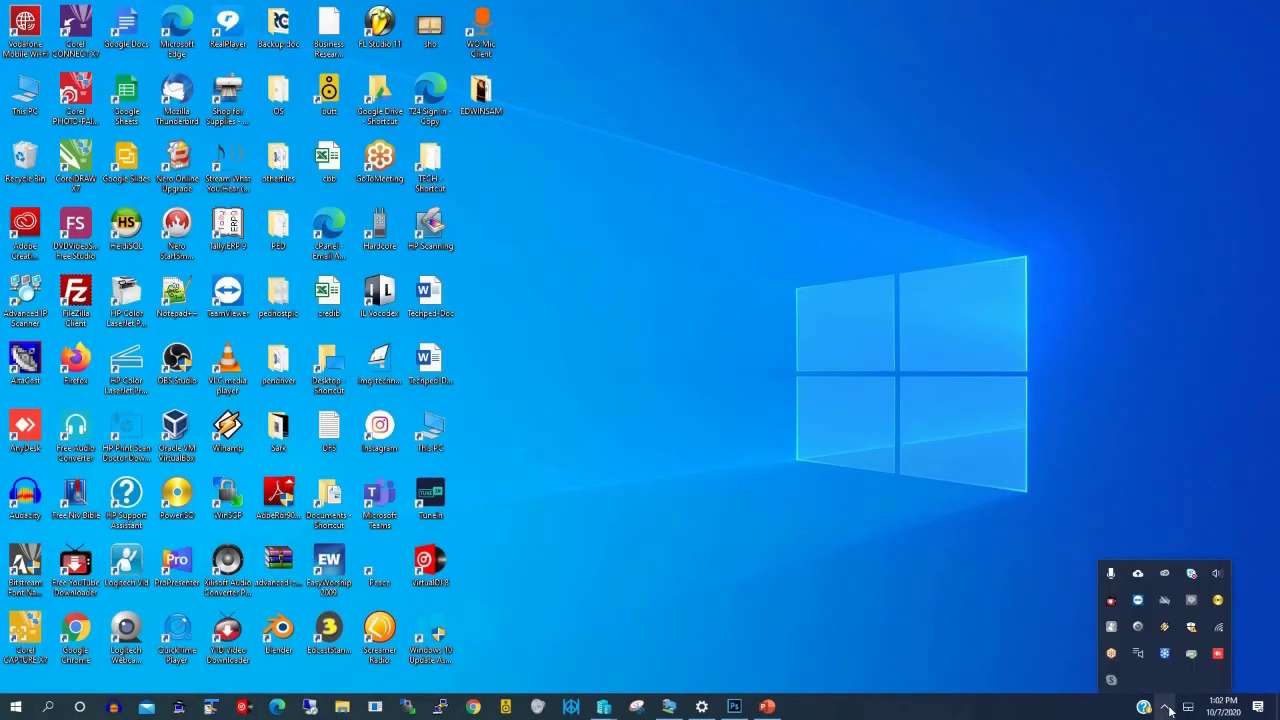
pyautogui.click(829, 411)
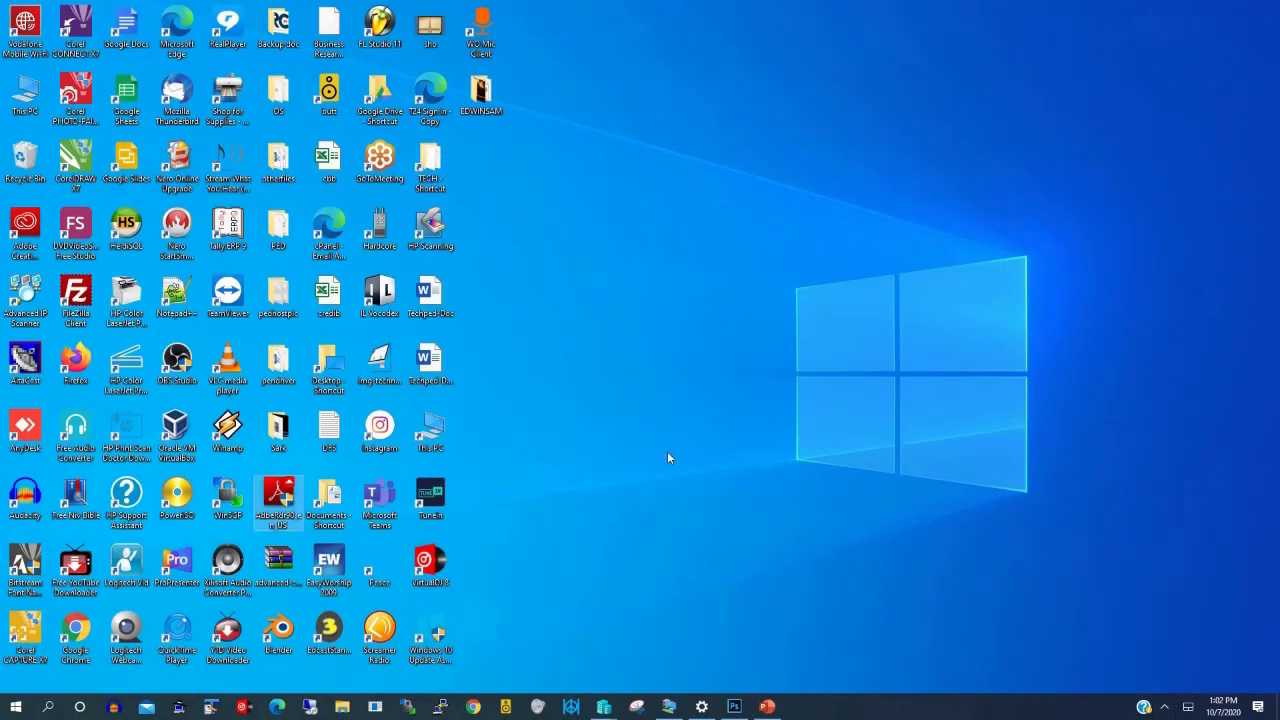
# Step: Relaunch OneDrive from Recently added in the Start menu's All apps list
pyautogui.click(15, 712)
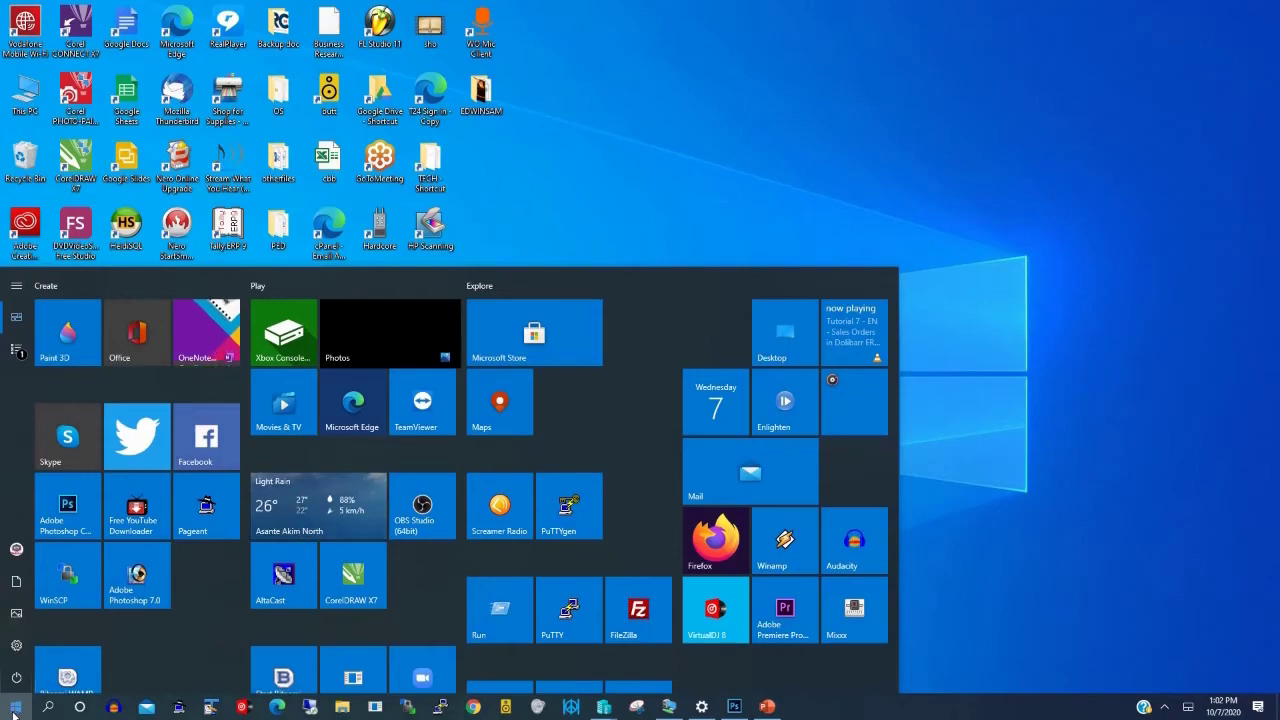
pyautogui.click(13, 352)
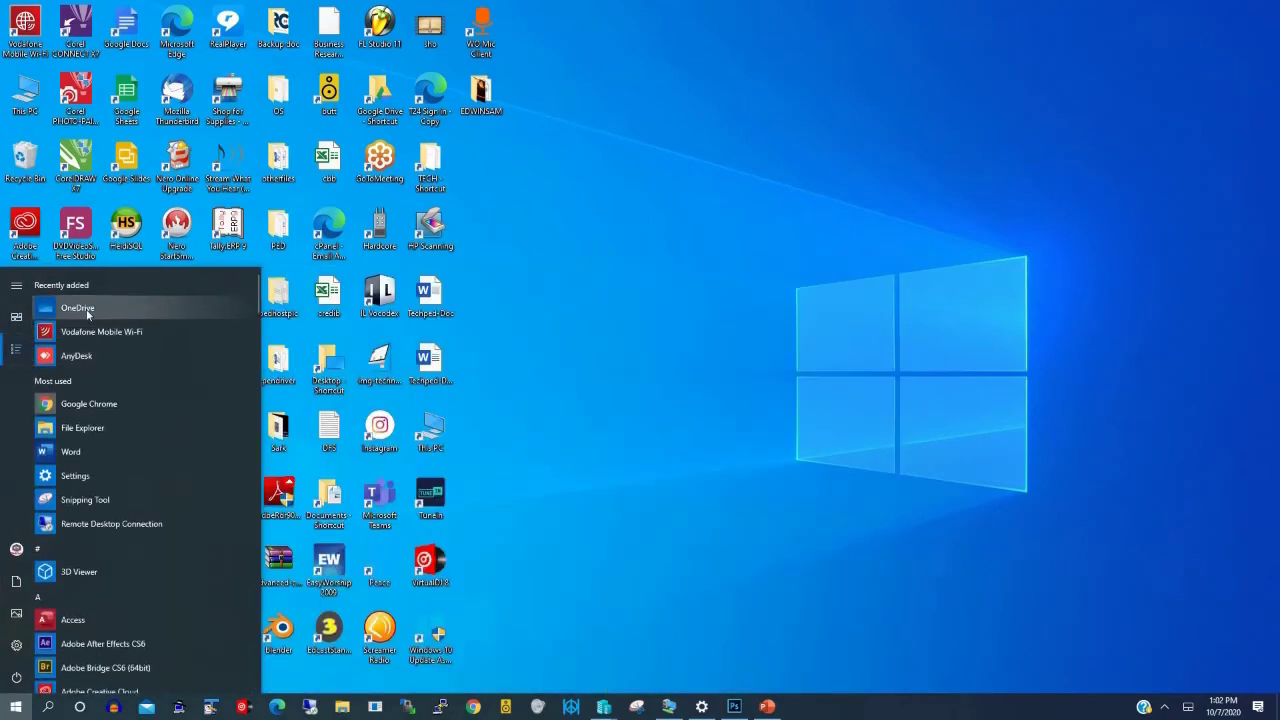
pyautogui.click(87, 314)
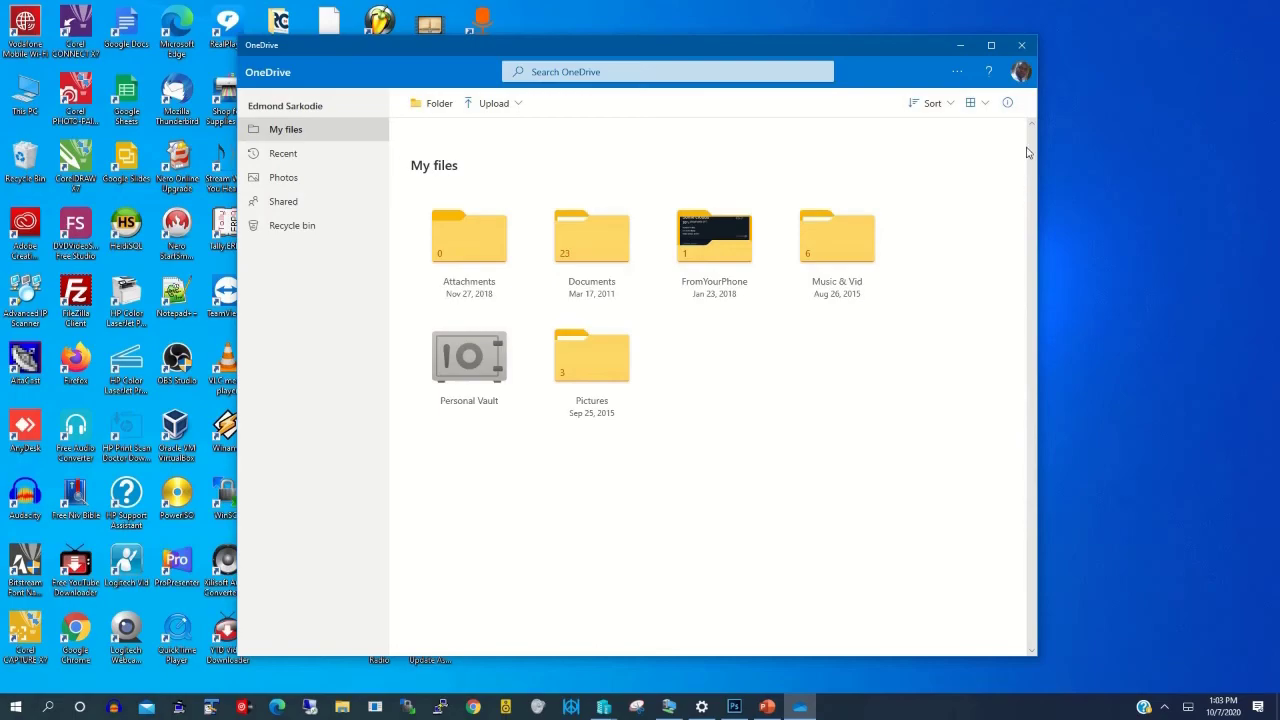
# Step: Sign out of the Microsoft account via the profile avatar, confirming Yes, then close OneDrive
pyautogui.click(1021, 75)
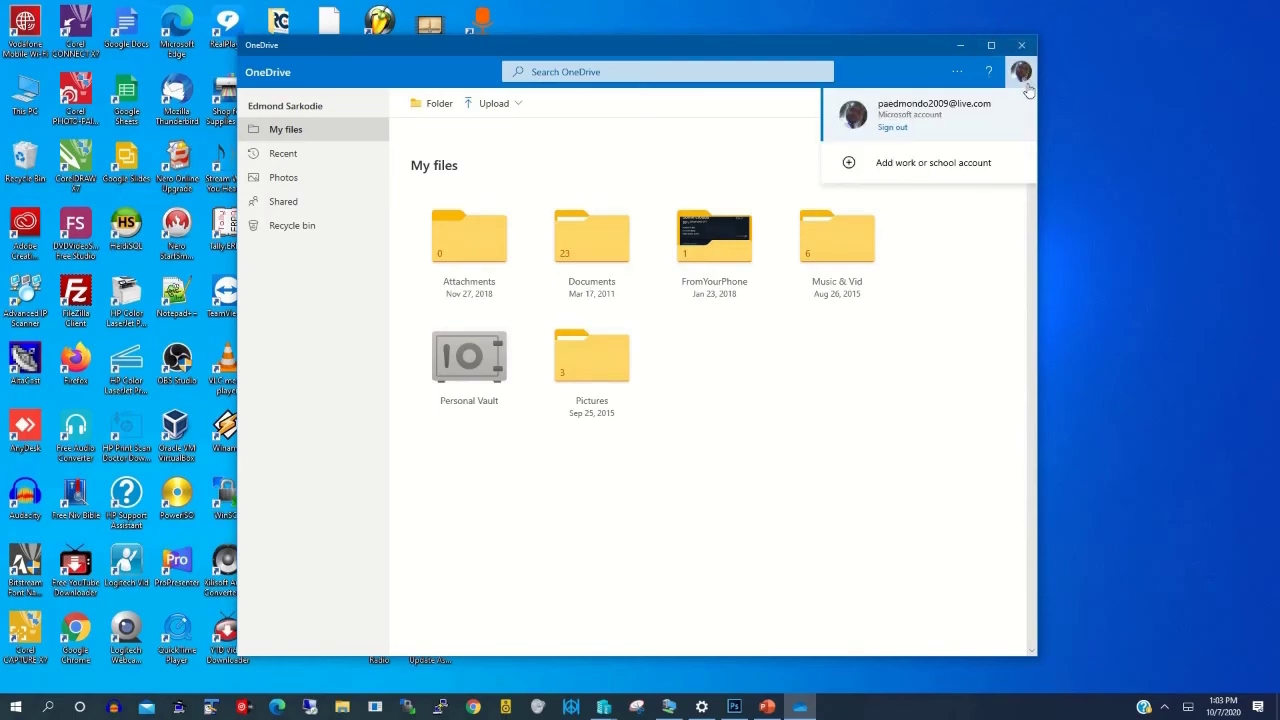
pyautogui.click(895, 128)
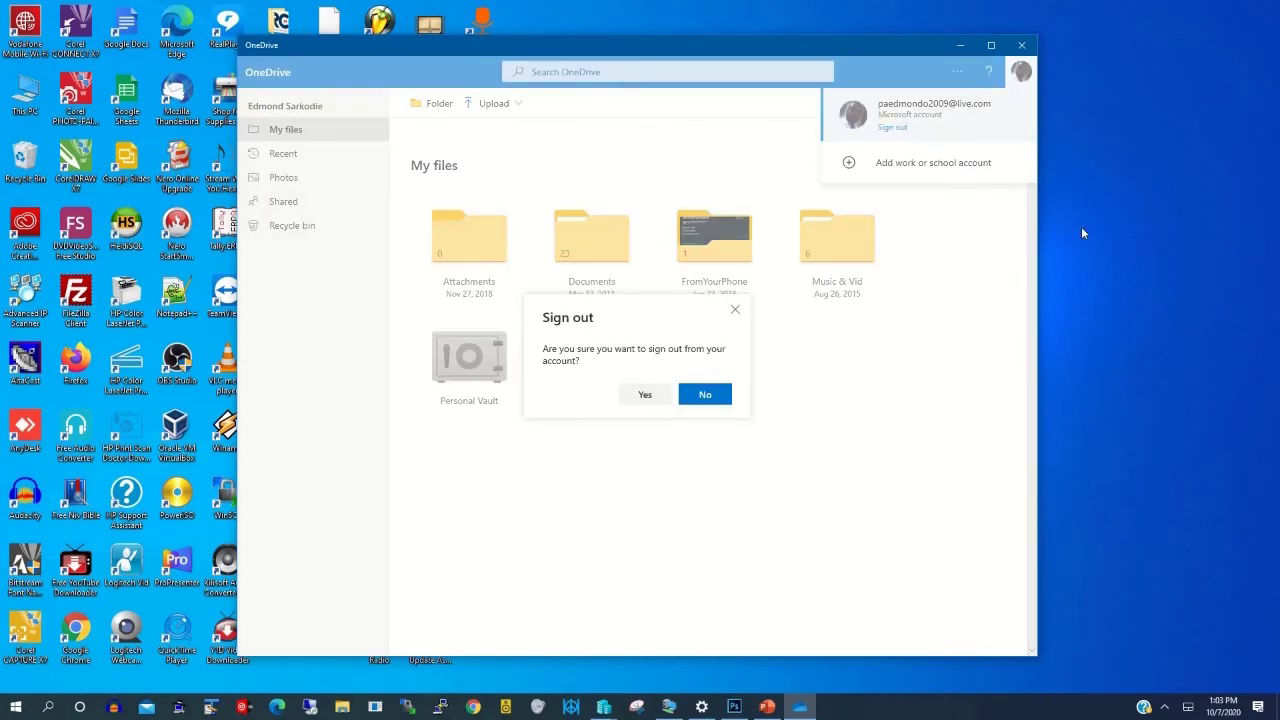
pyautogui.click(644, 396)
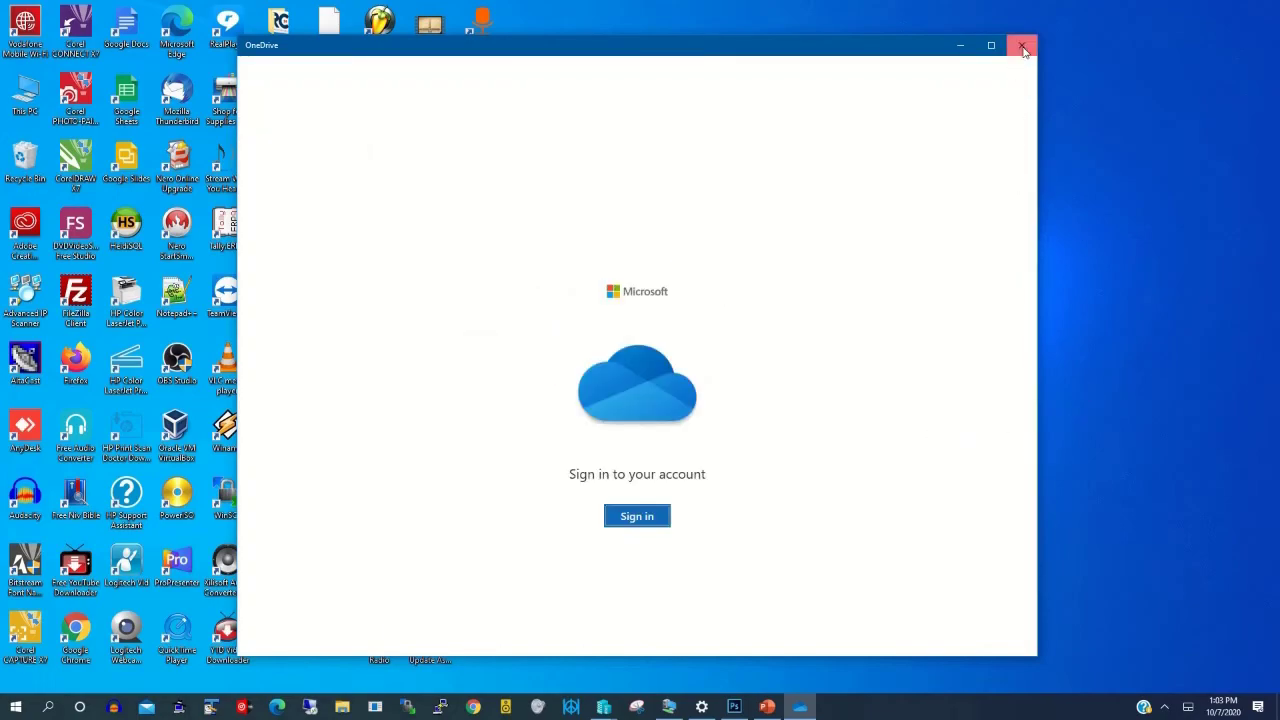
pyautogui.click(1022, 46)
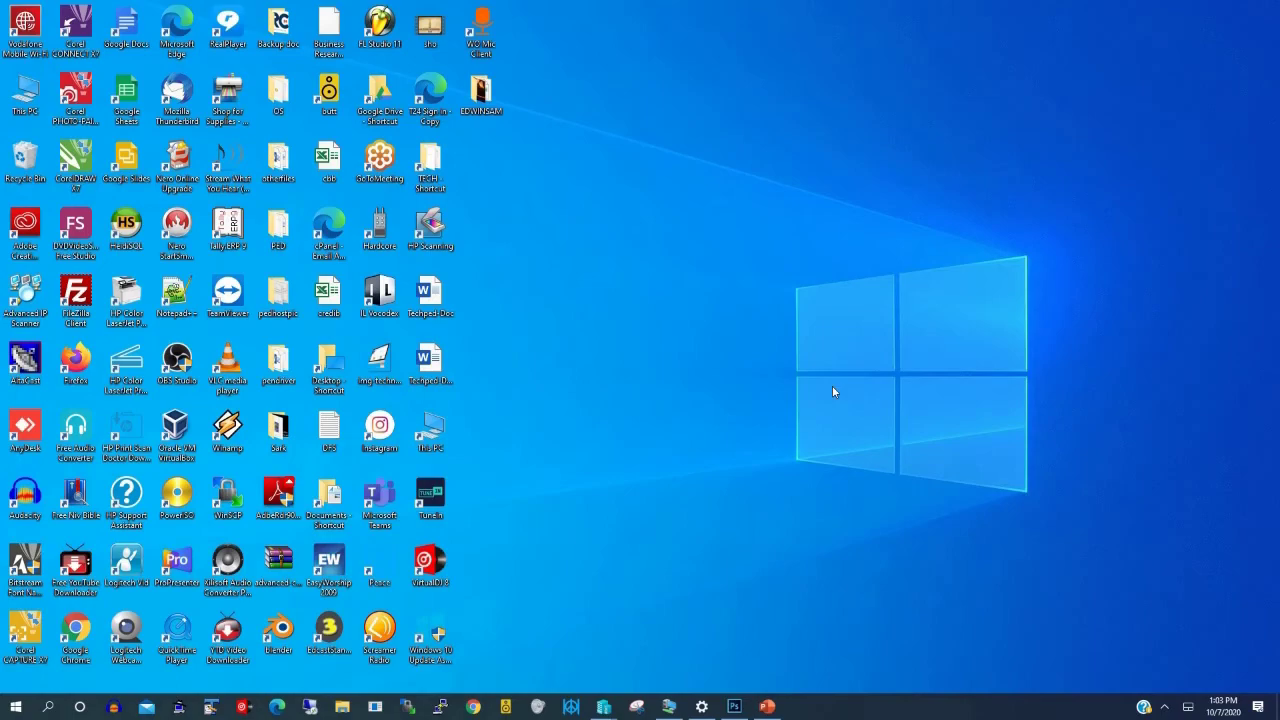